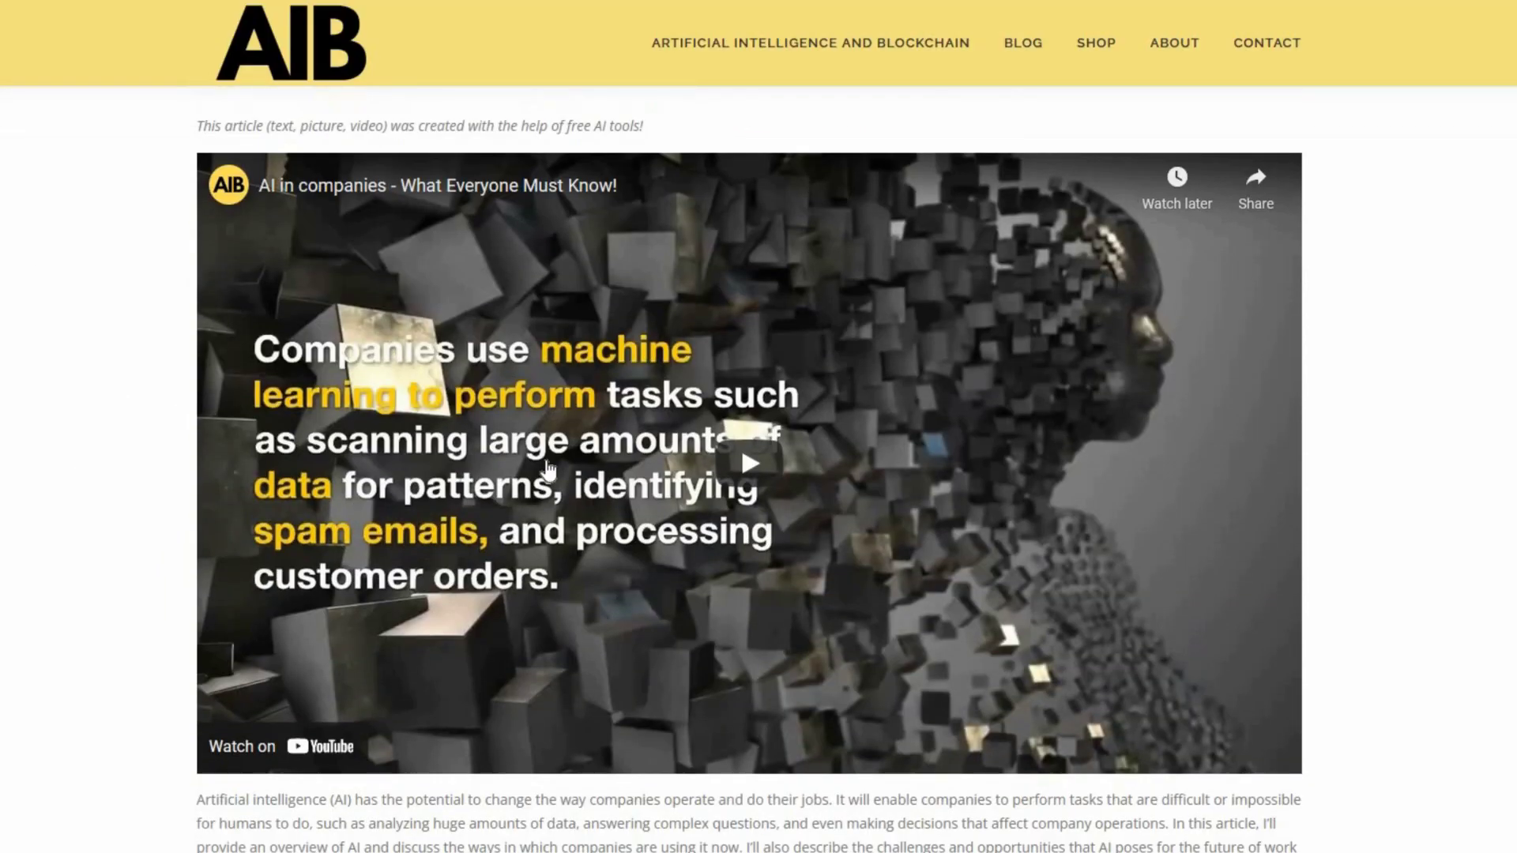
- Scroll through the published AI-in-companies post on the AIB blog
scroll(89, 405, down, 4)
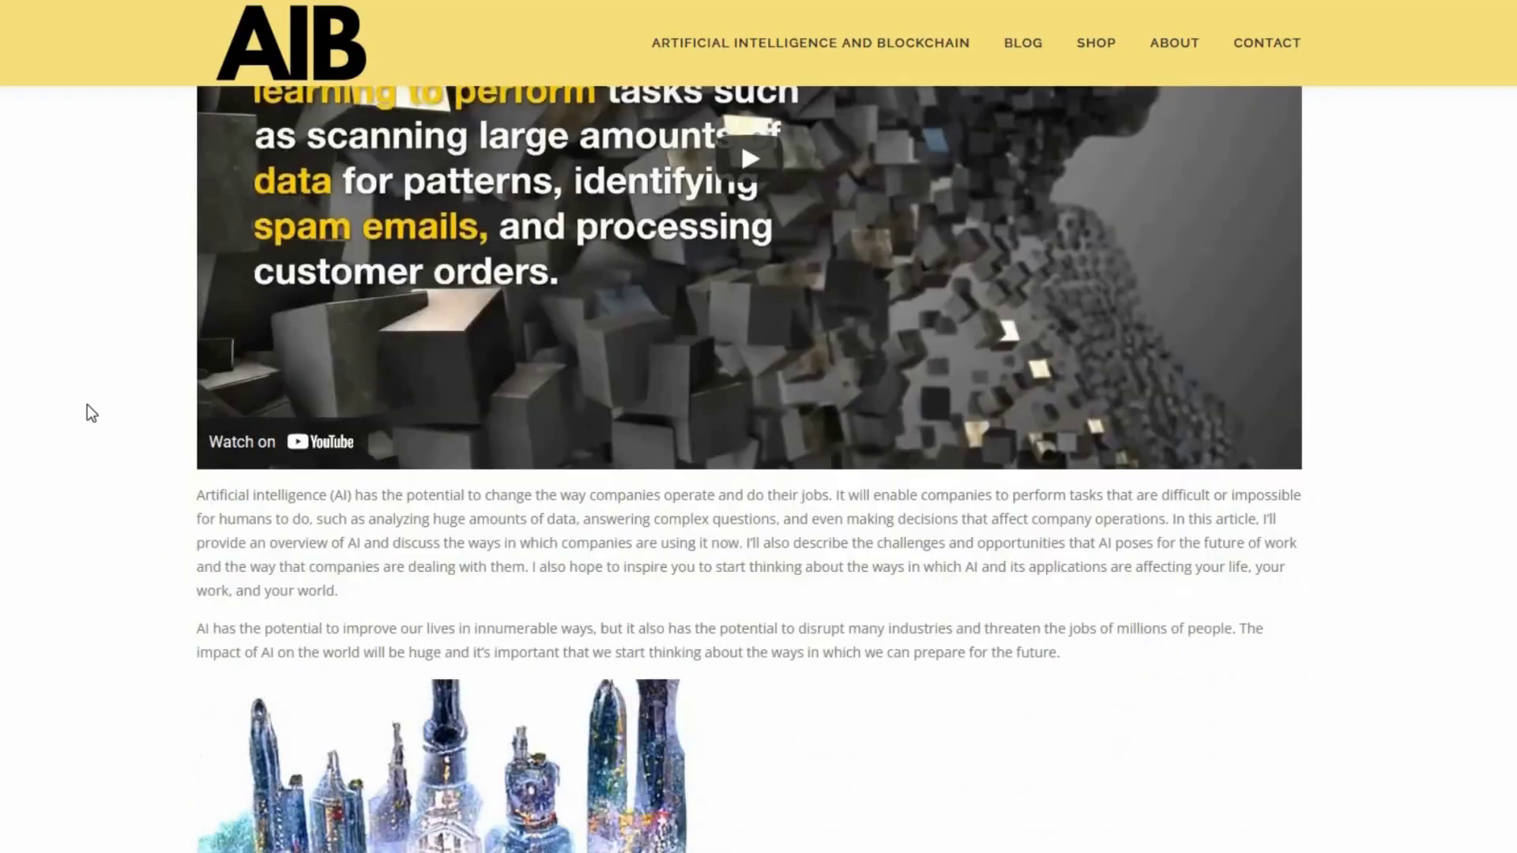
scroll(90, 426, down, 3)
scroll(316, 395, down, 4)
scroll(474, 403, down, 3)
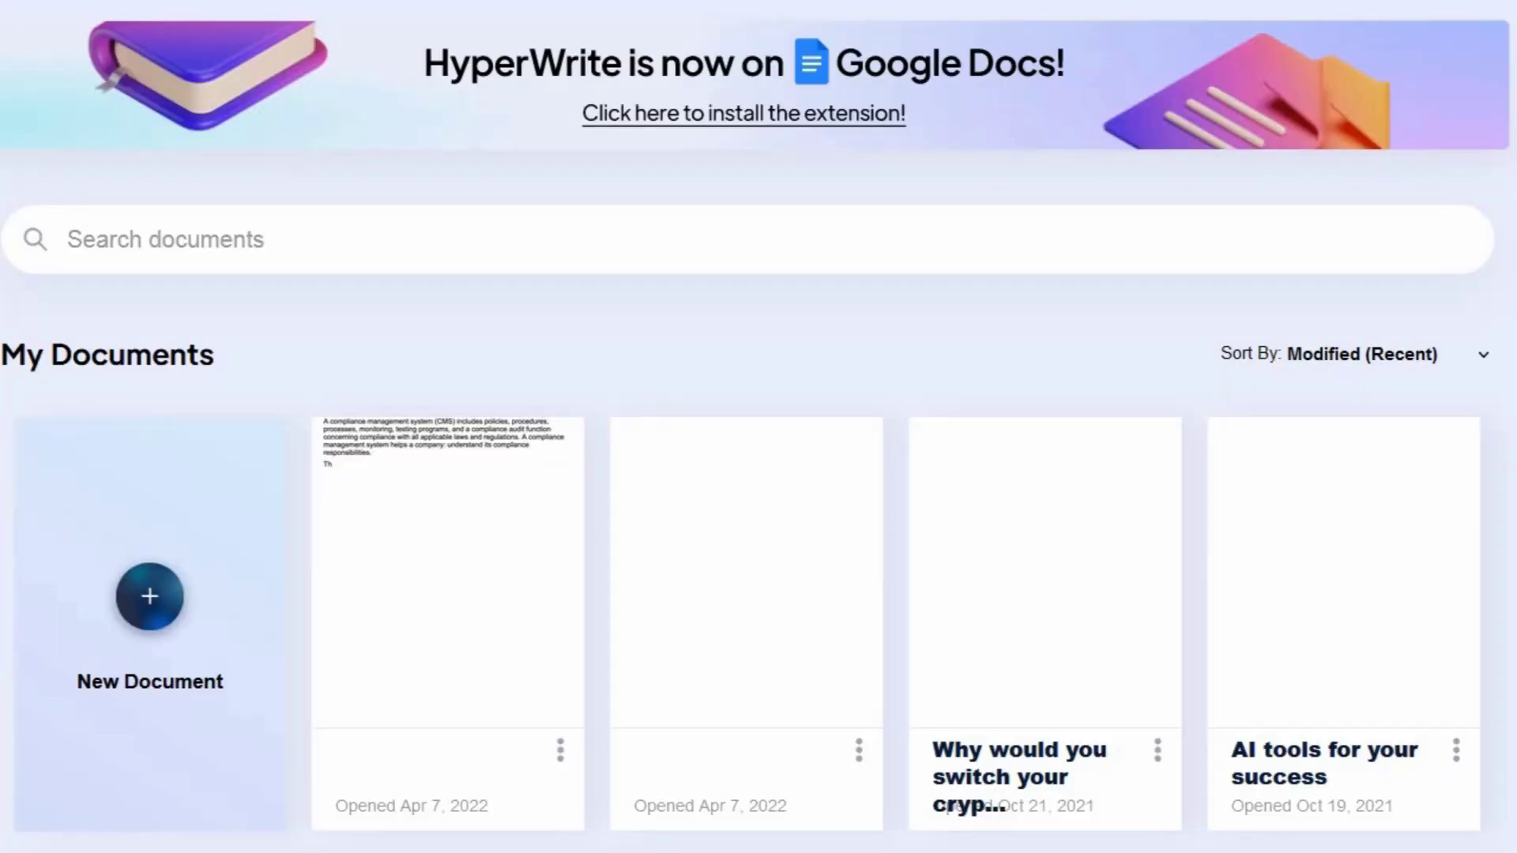
- Create a new Work document instructed to write a blog article on AI in companies
click(157, 598)
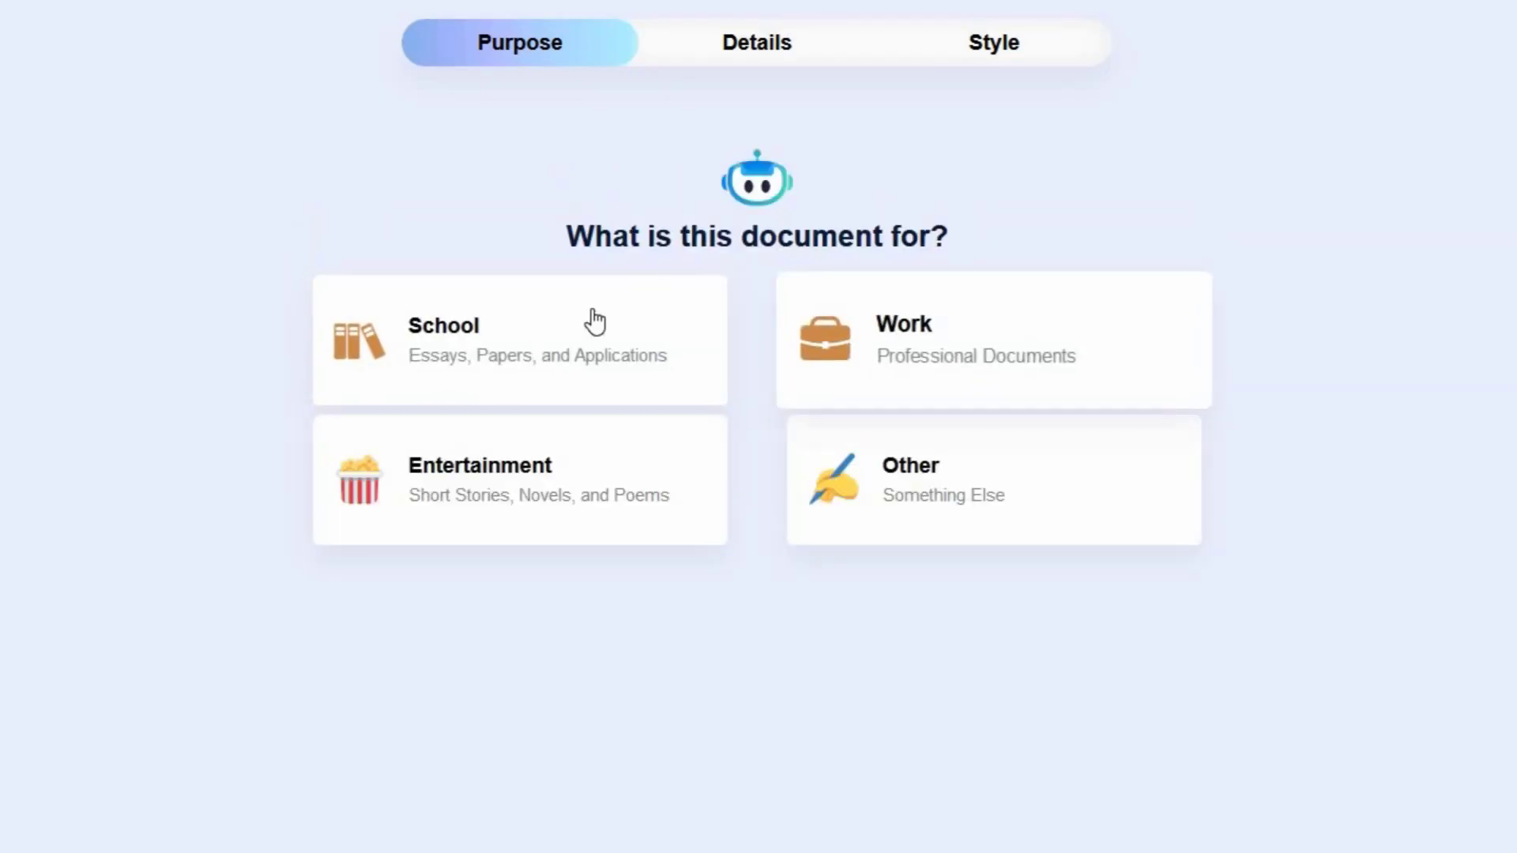
click(917, 388)
text(This is a blog article about artificial intelligence in companies.)
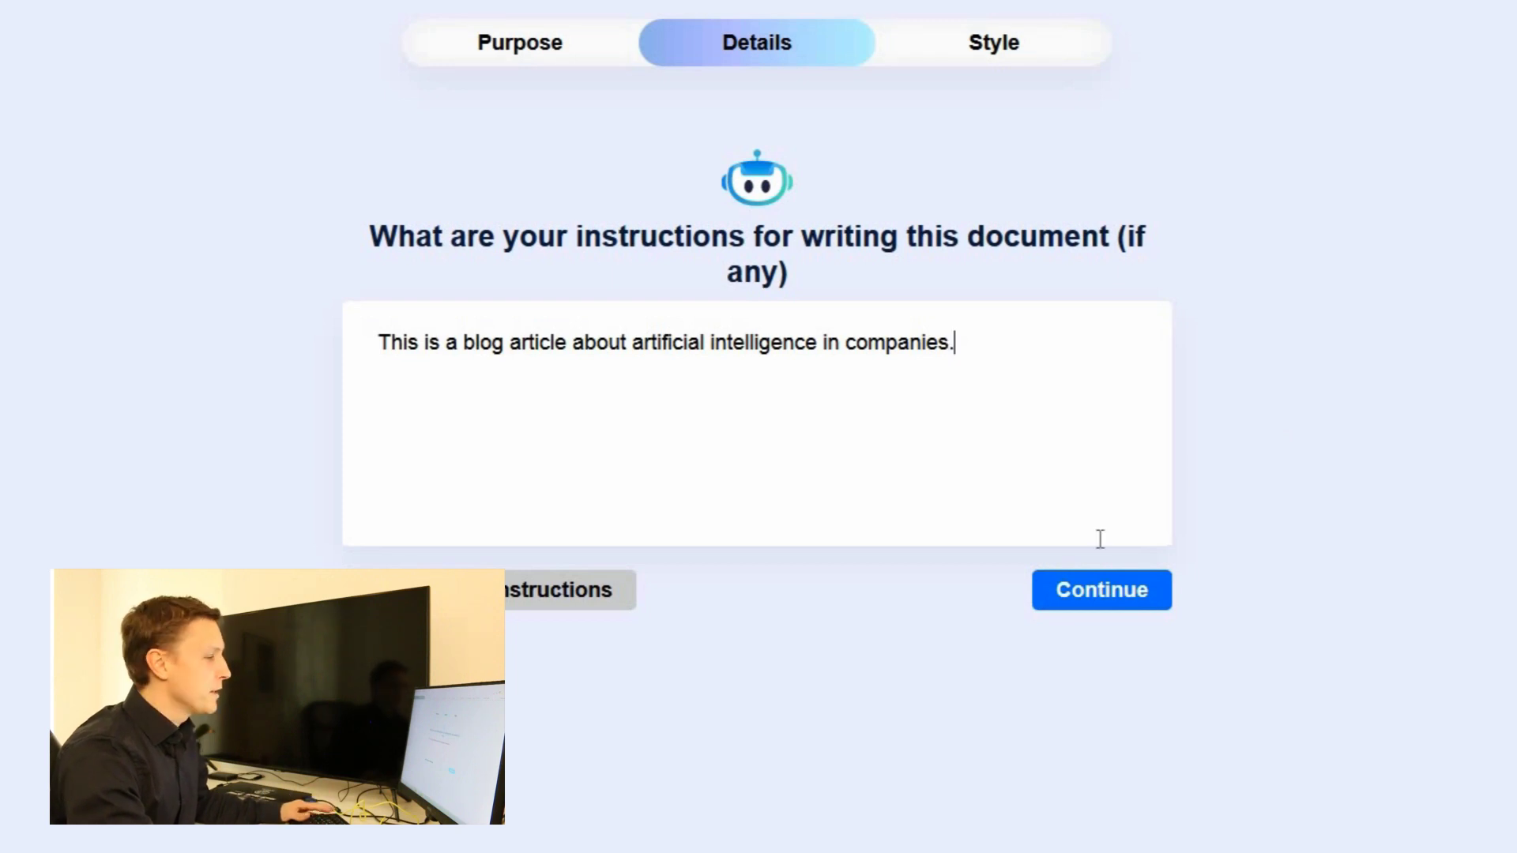
click(1063, 603)
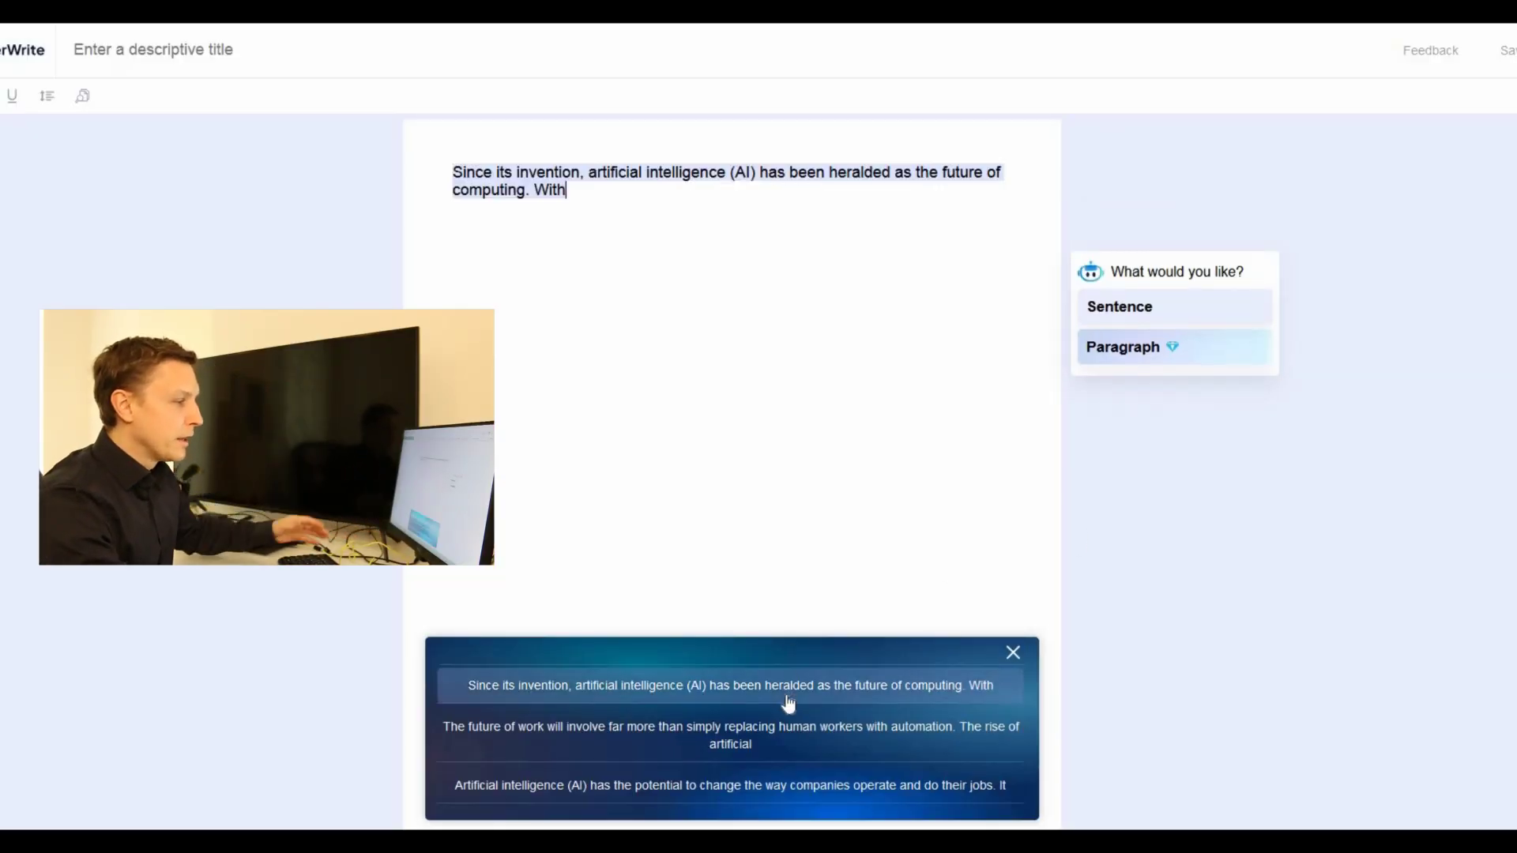
- Accept the AI-changes-company-operations suggestion and insert further suggested continuations
click(778, 798)
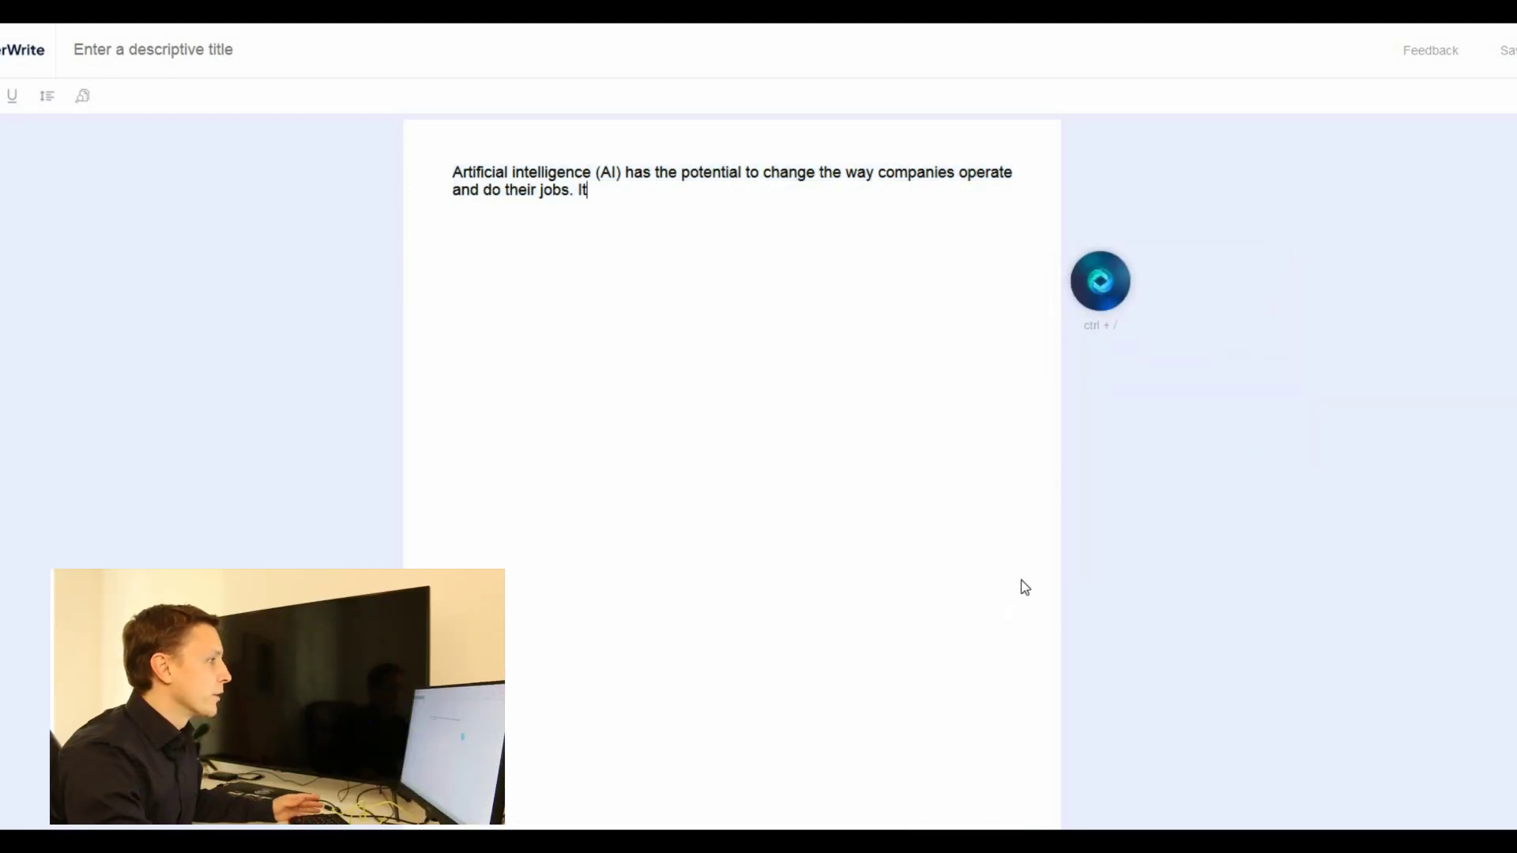
key(ctrl+slash)
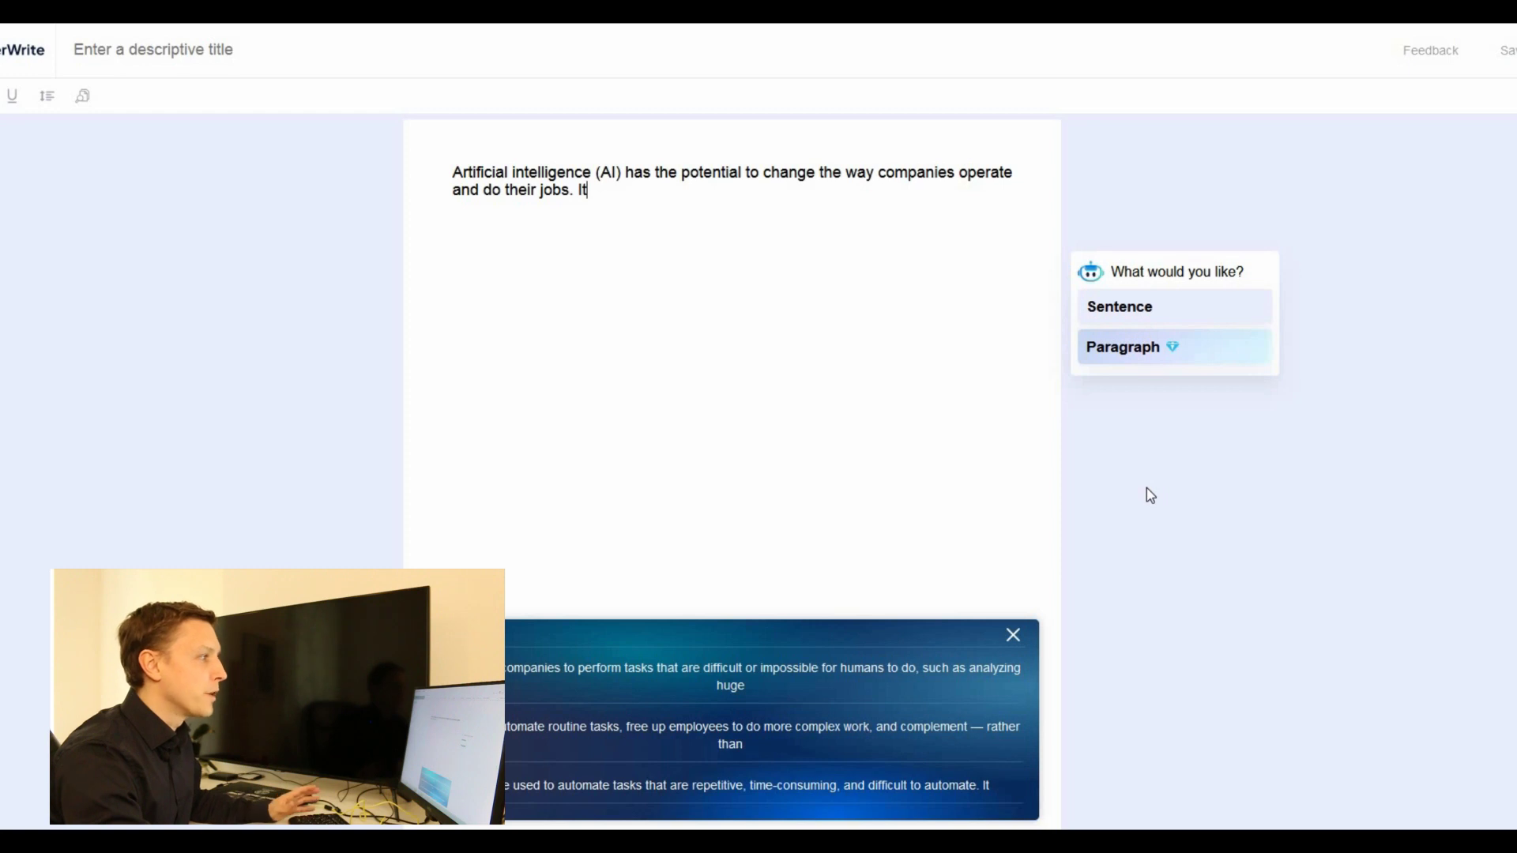
key(Return)
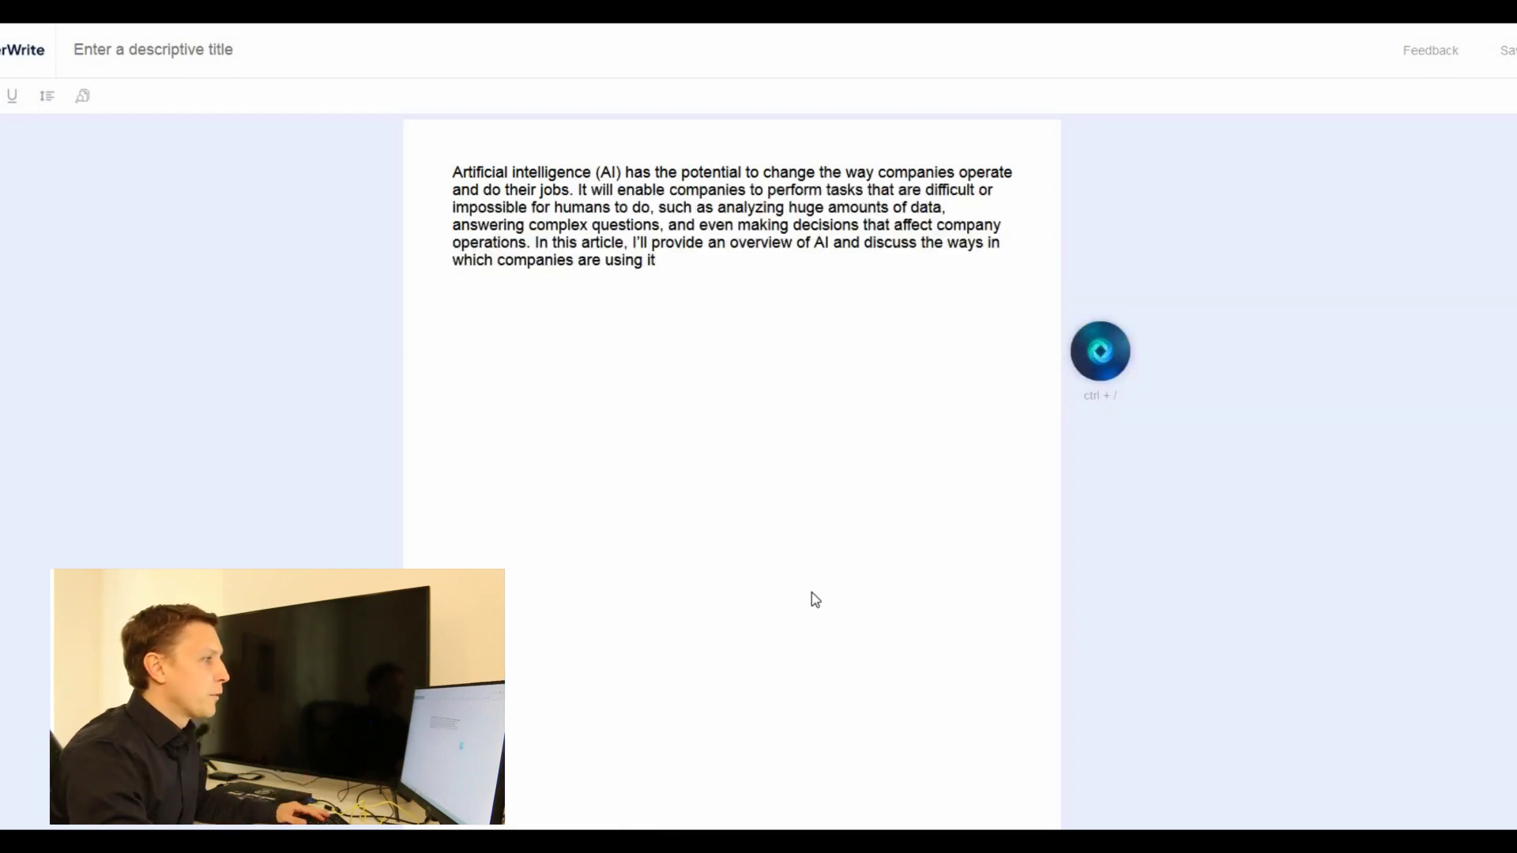
key(ctrl+slash)
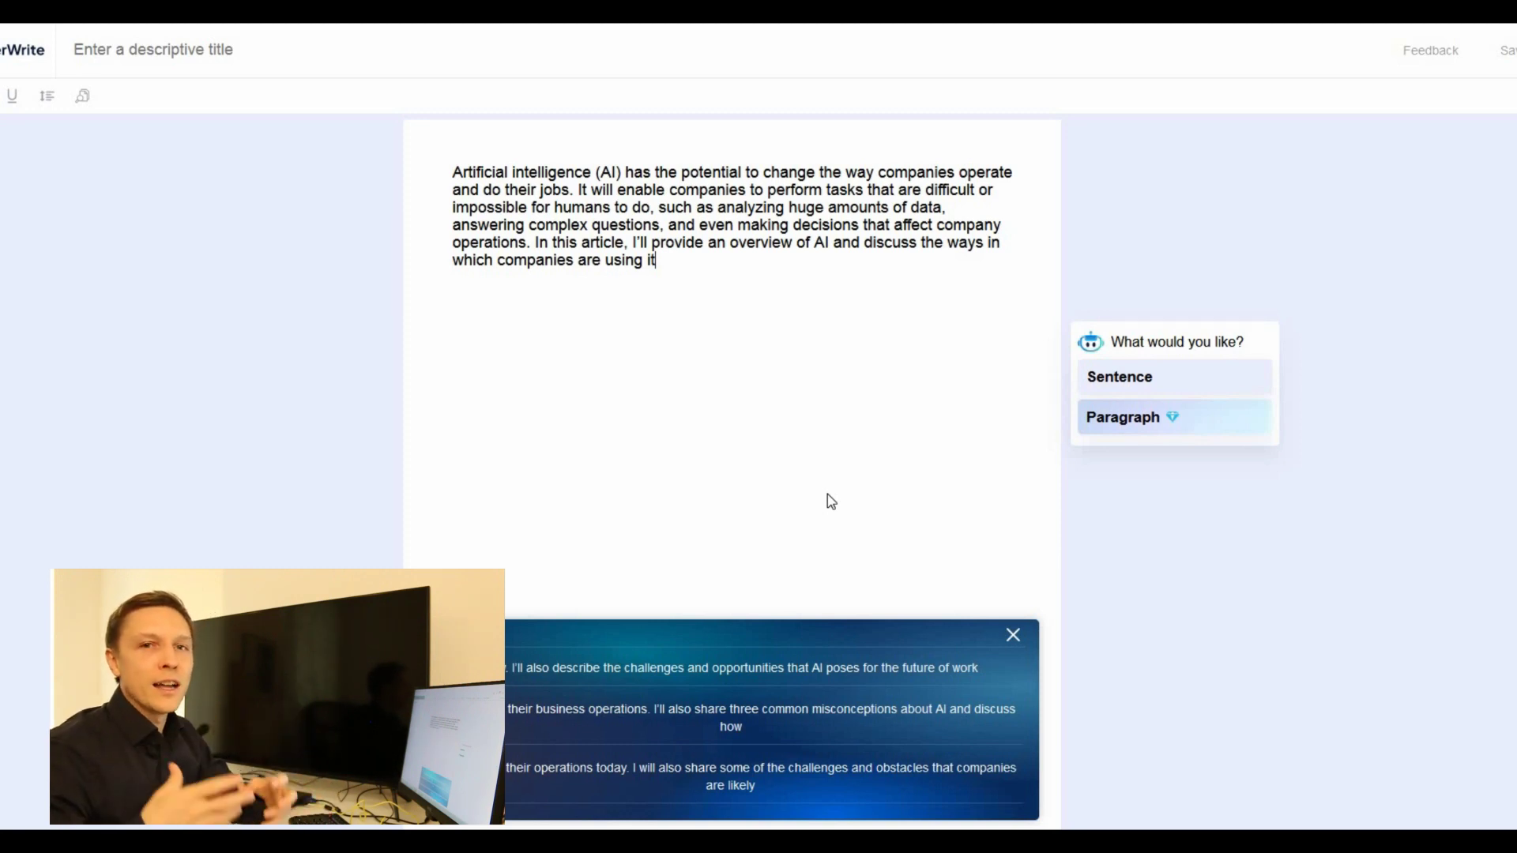
- Append suggested paragraphs on challenges, AI technologies, efficiency, the workforce and downsides
click(755, 667)
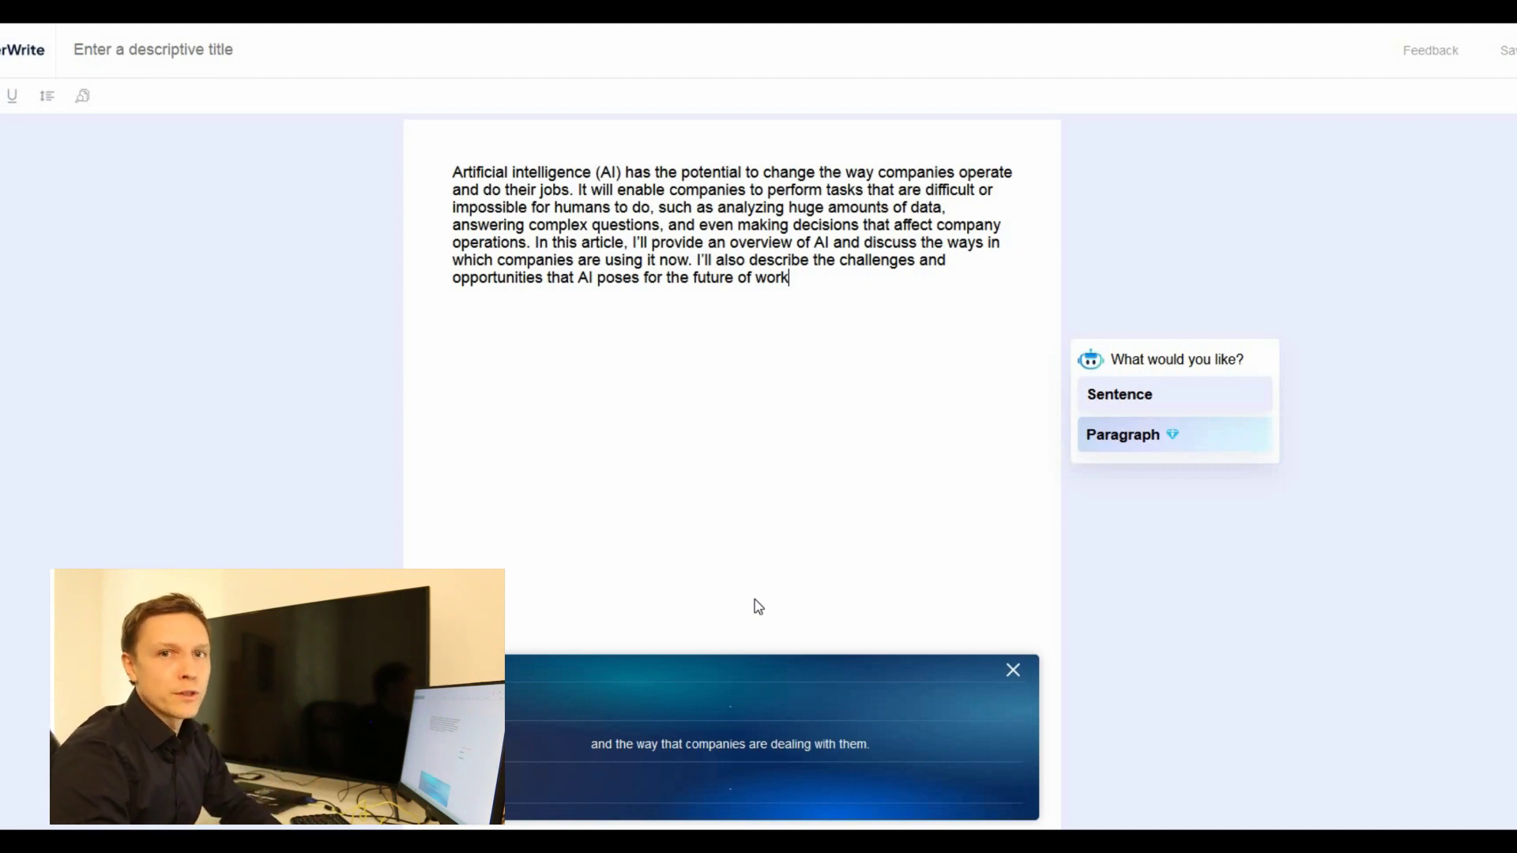
click(730, 744)
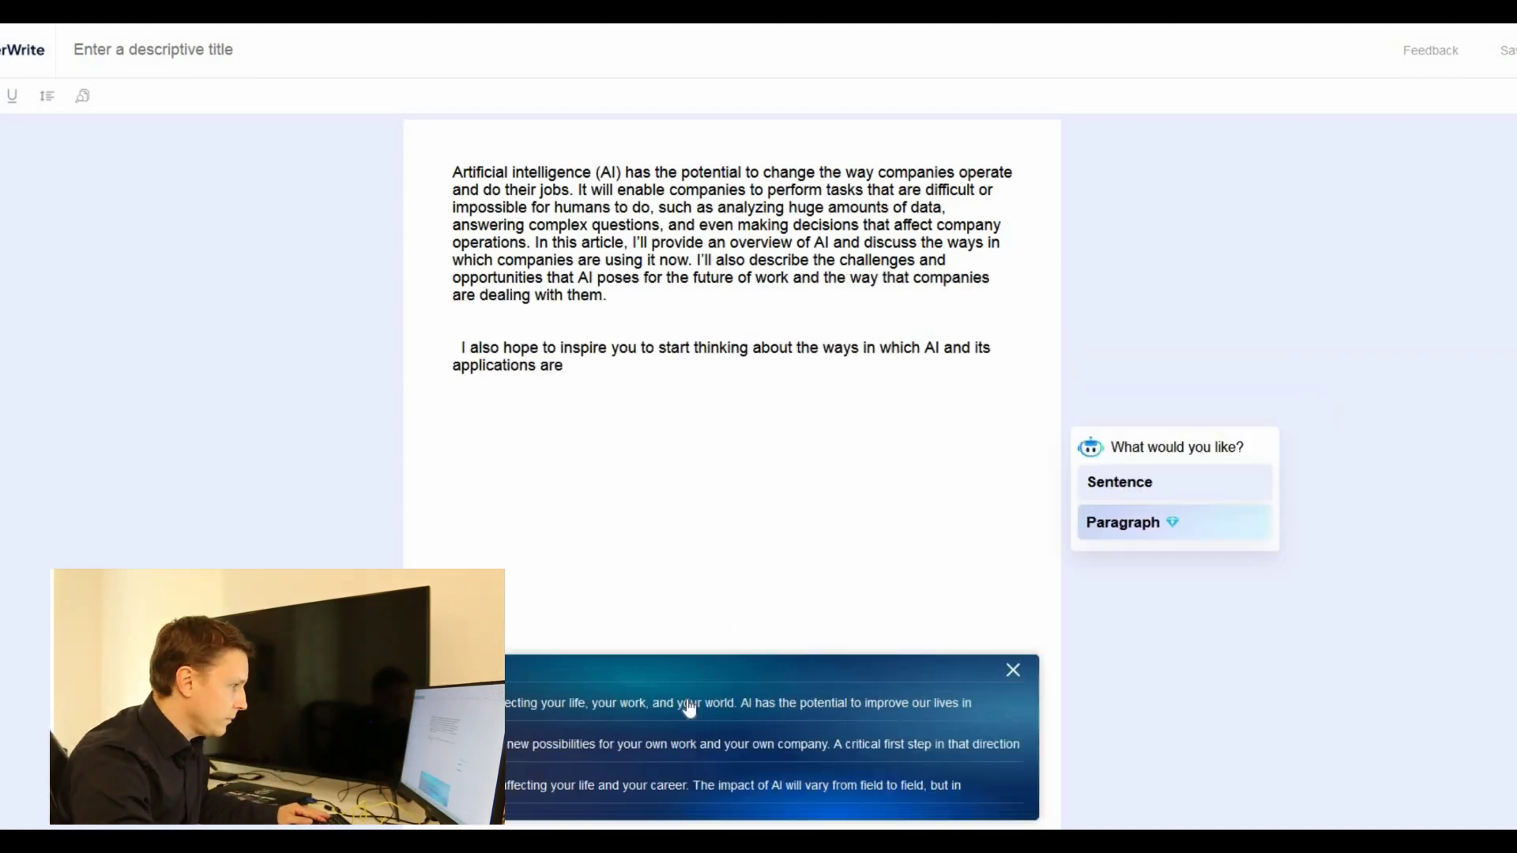
click(687, 655)
click(829, 659)
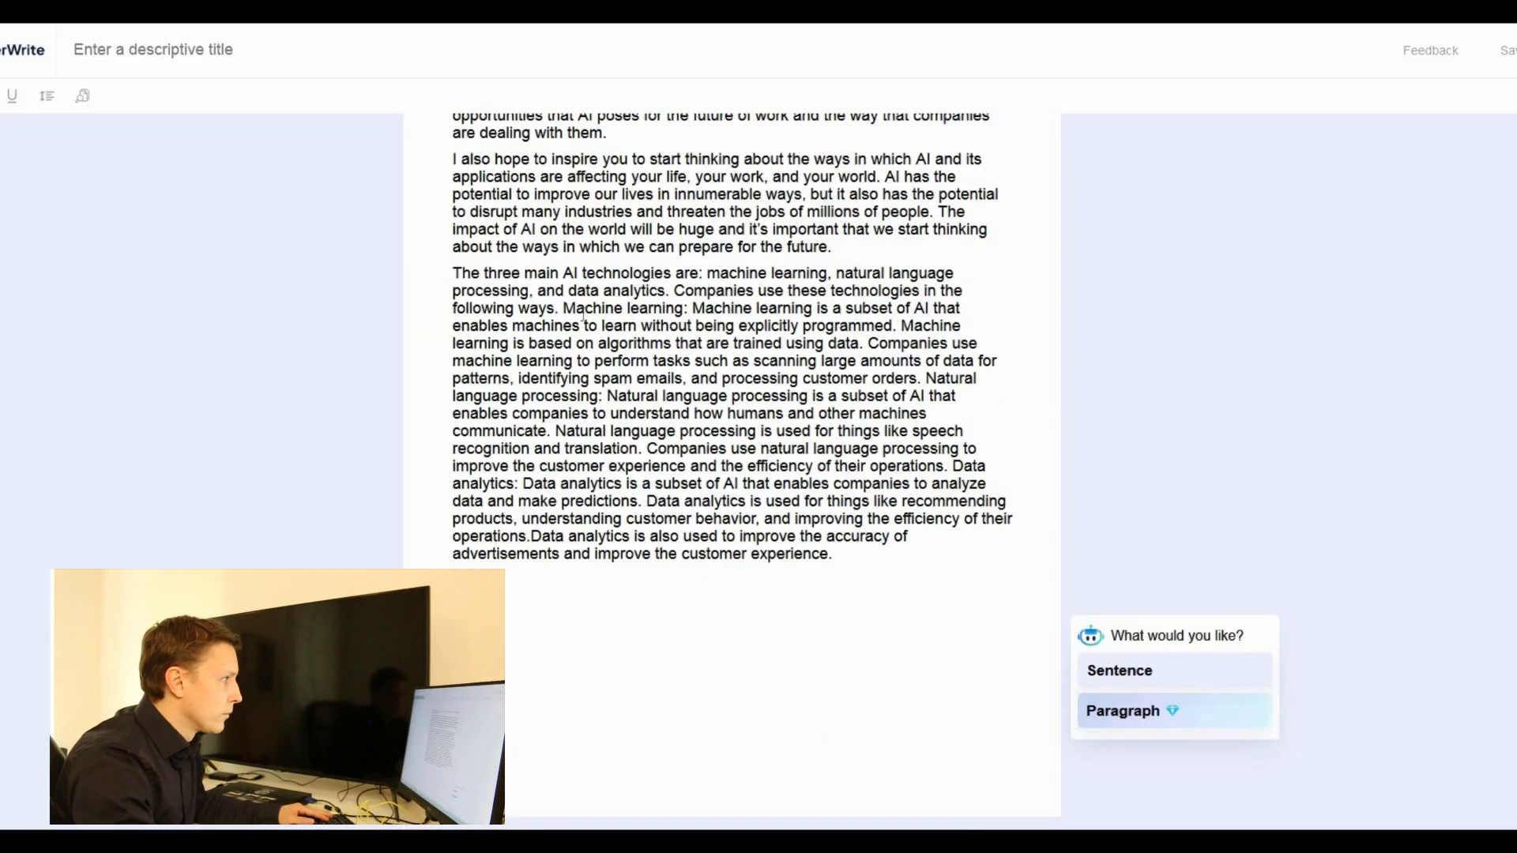
click(821, 687)
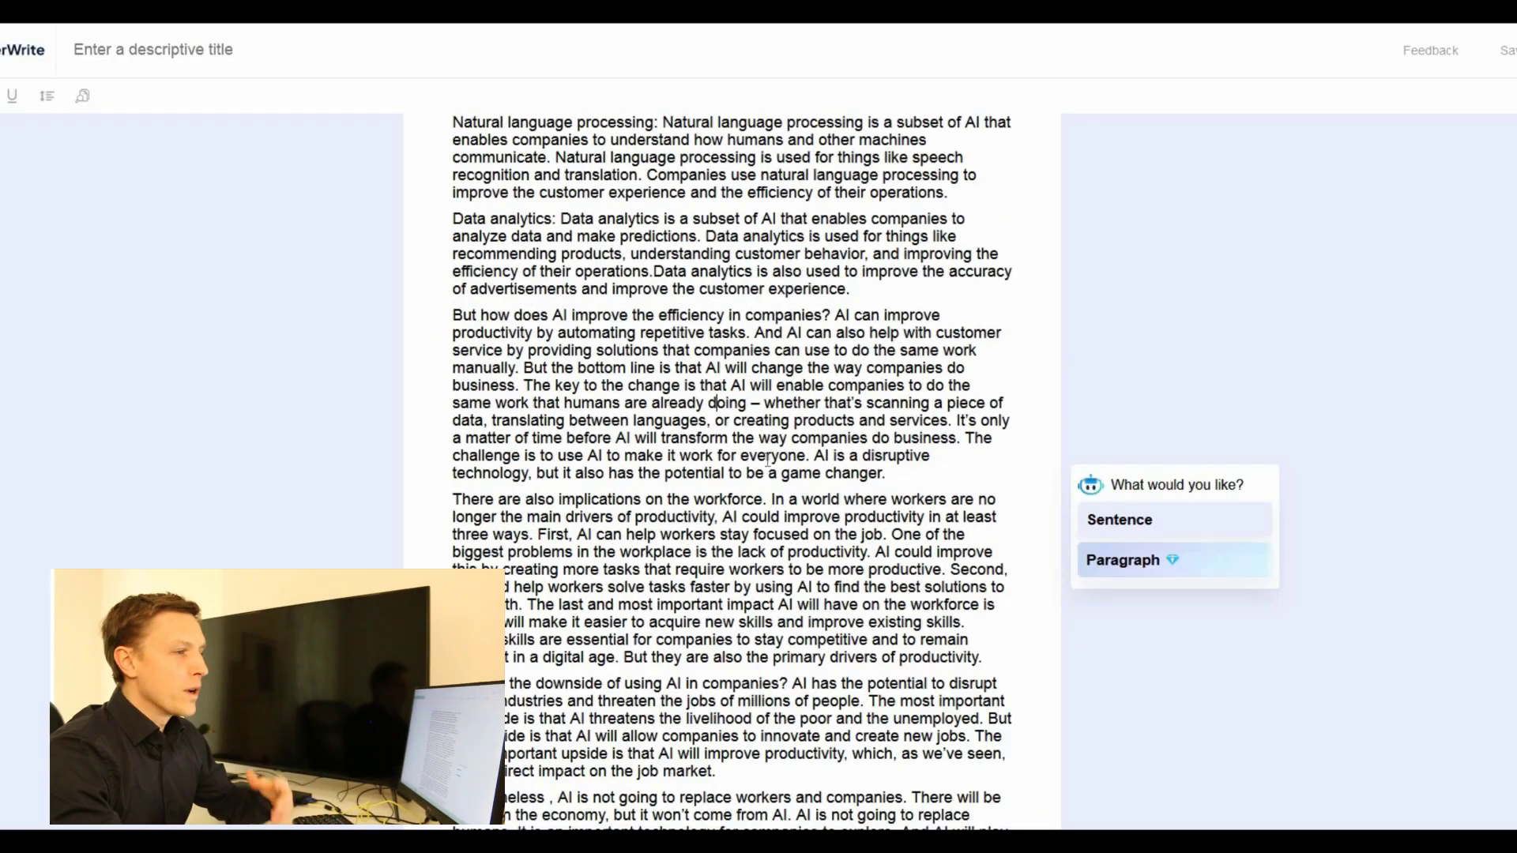
scroll(679, 345, up, 5)
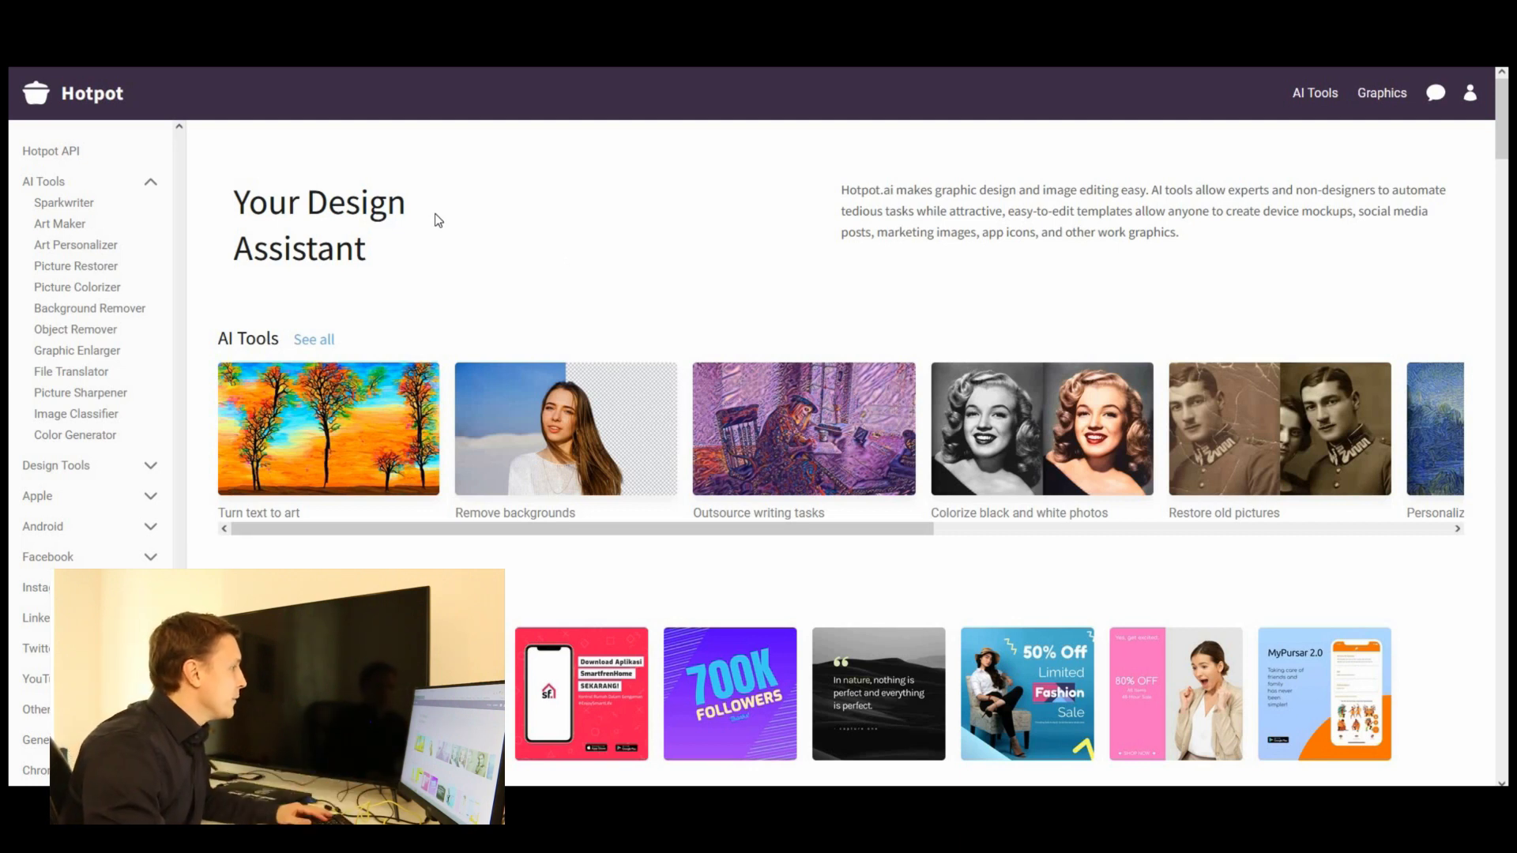
- Open Hotpot's AI Art Maker and begin the 'AI in companies' prompt, fixing a typo
click(66, 228)
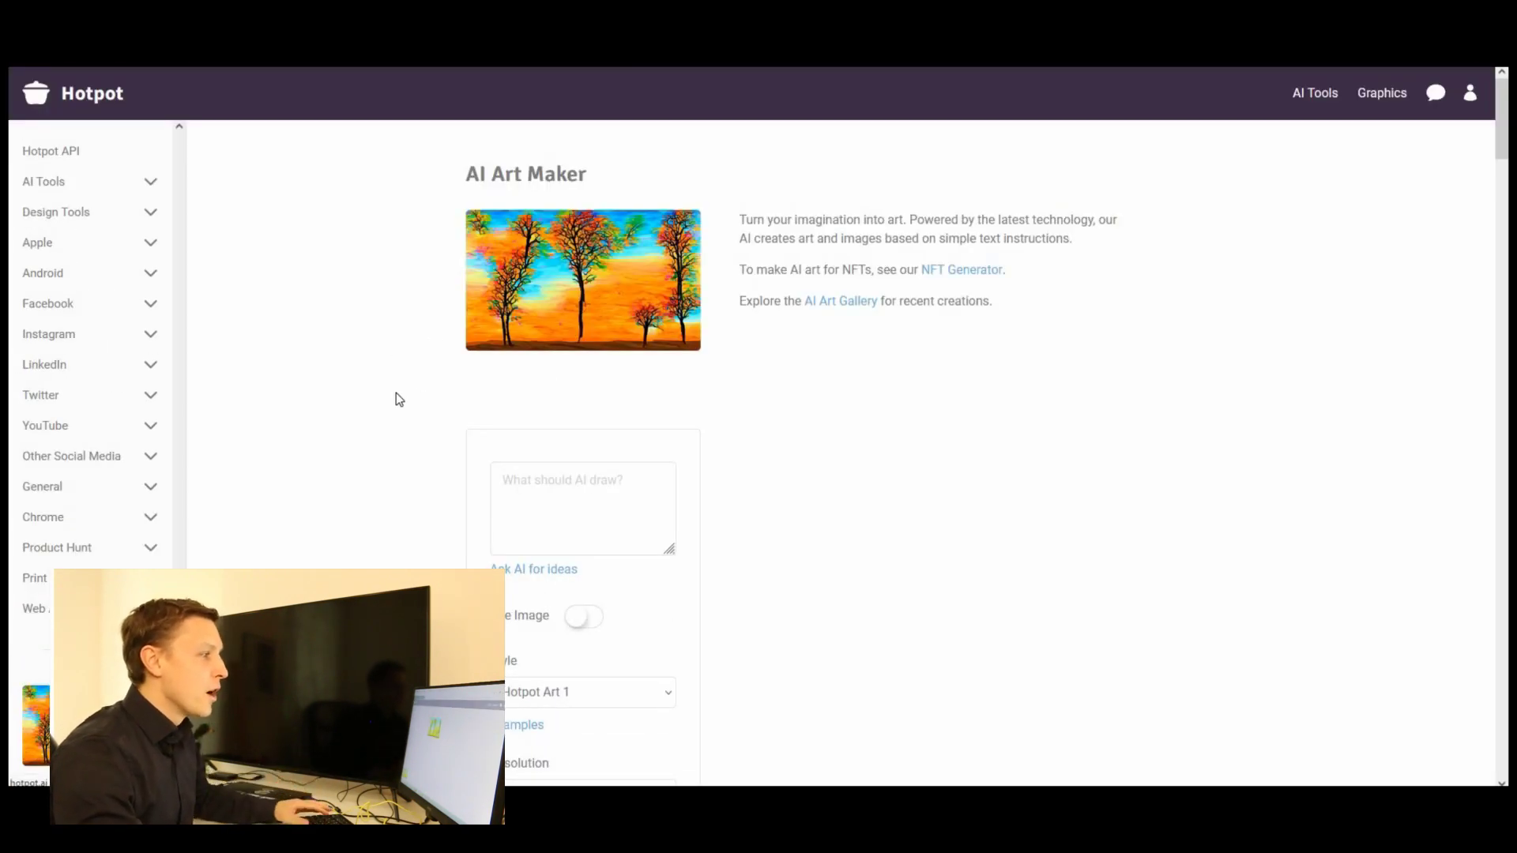
scroll(586, 342, down, 2)
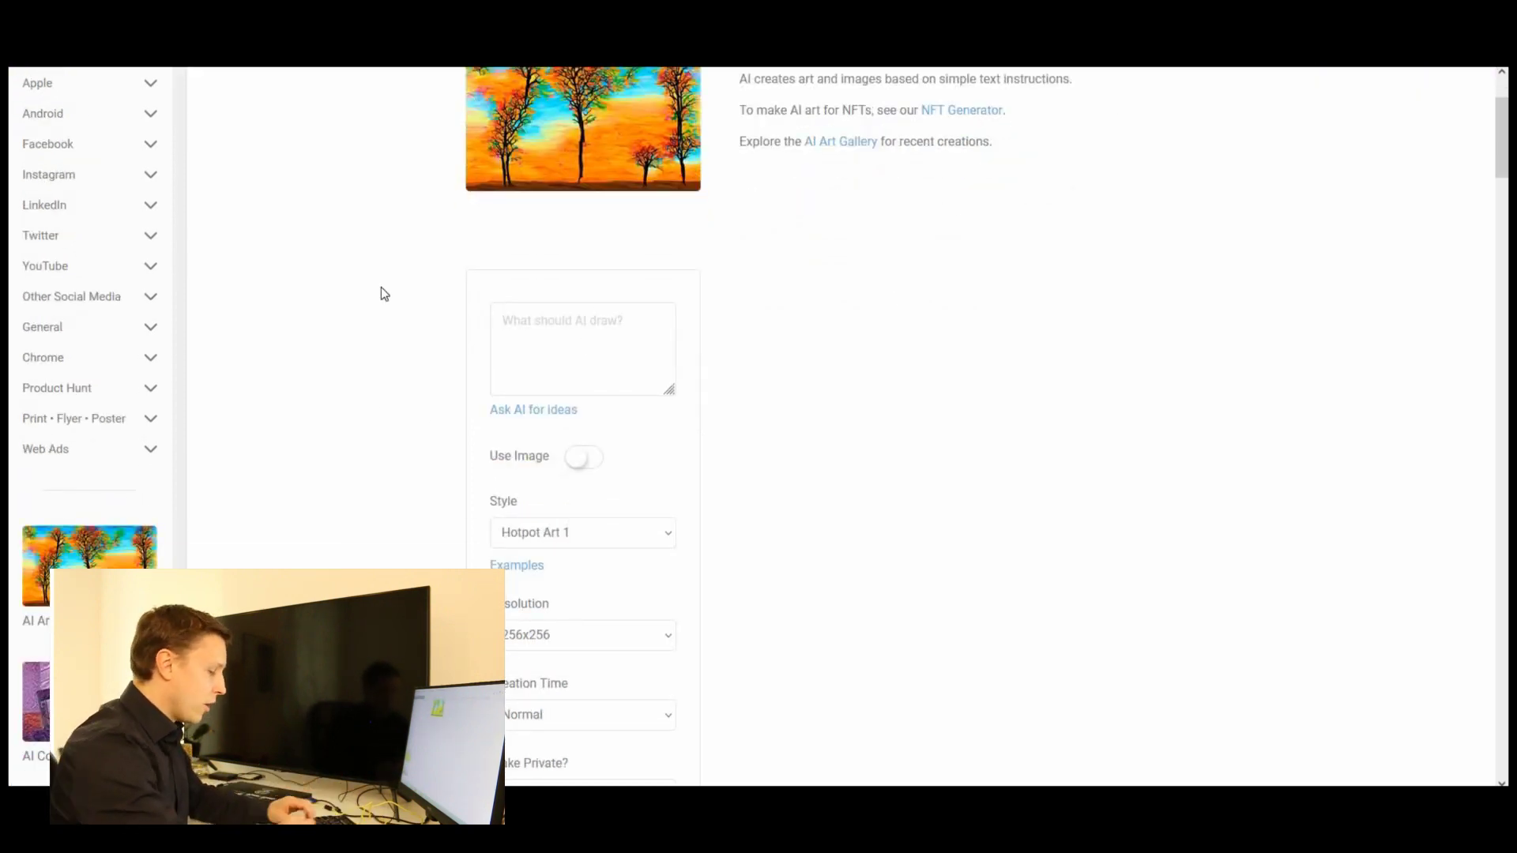
text(AI in co)
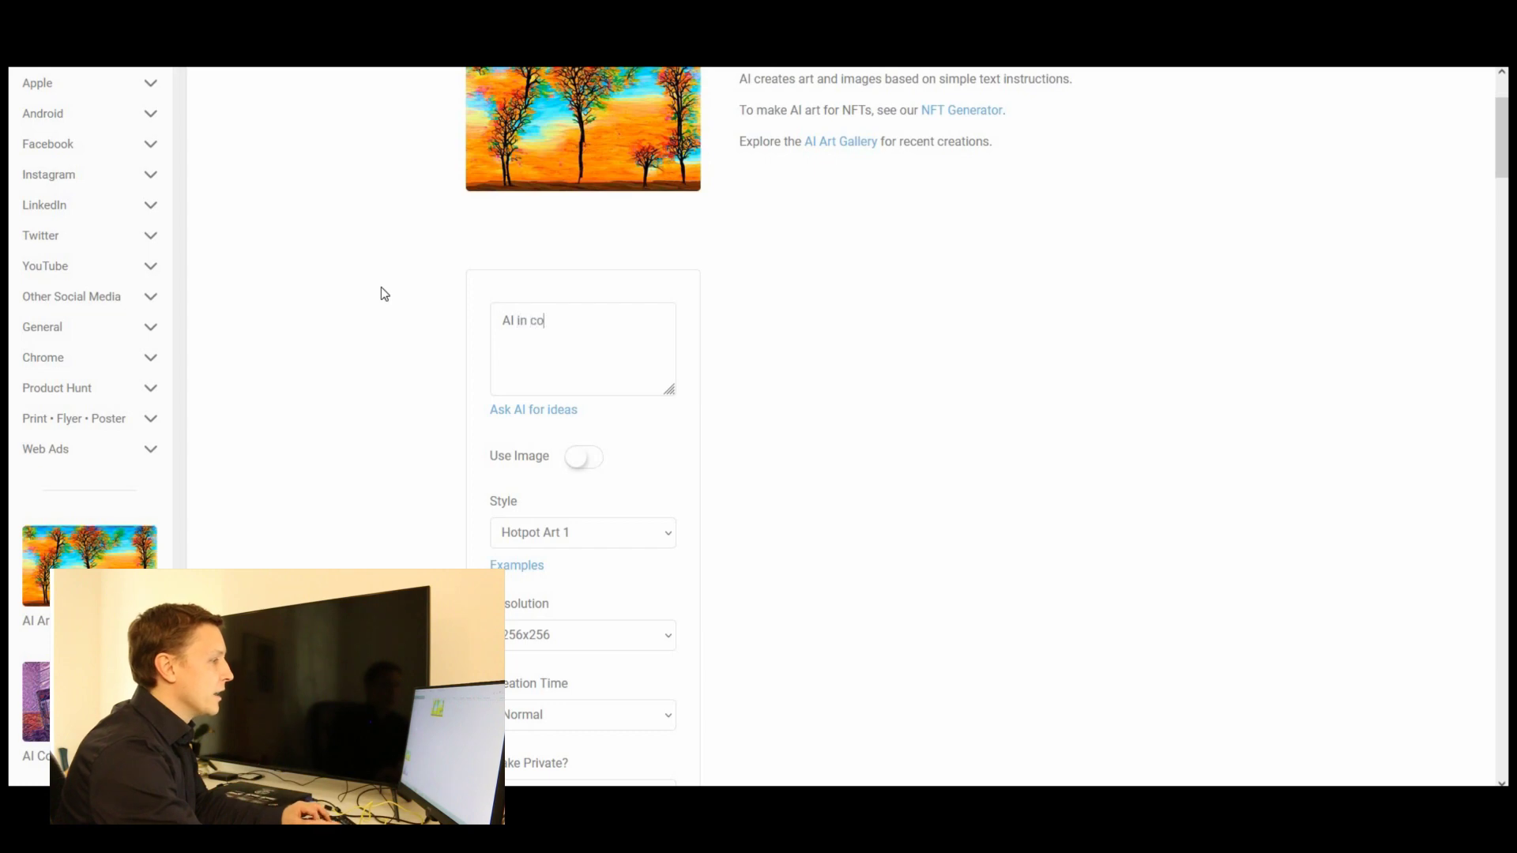
text(pme)
key(BackSpace)
key(BackSpace)
key(BackSpace)
key(BackSpace)
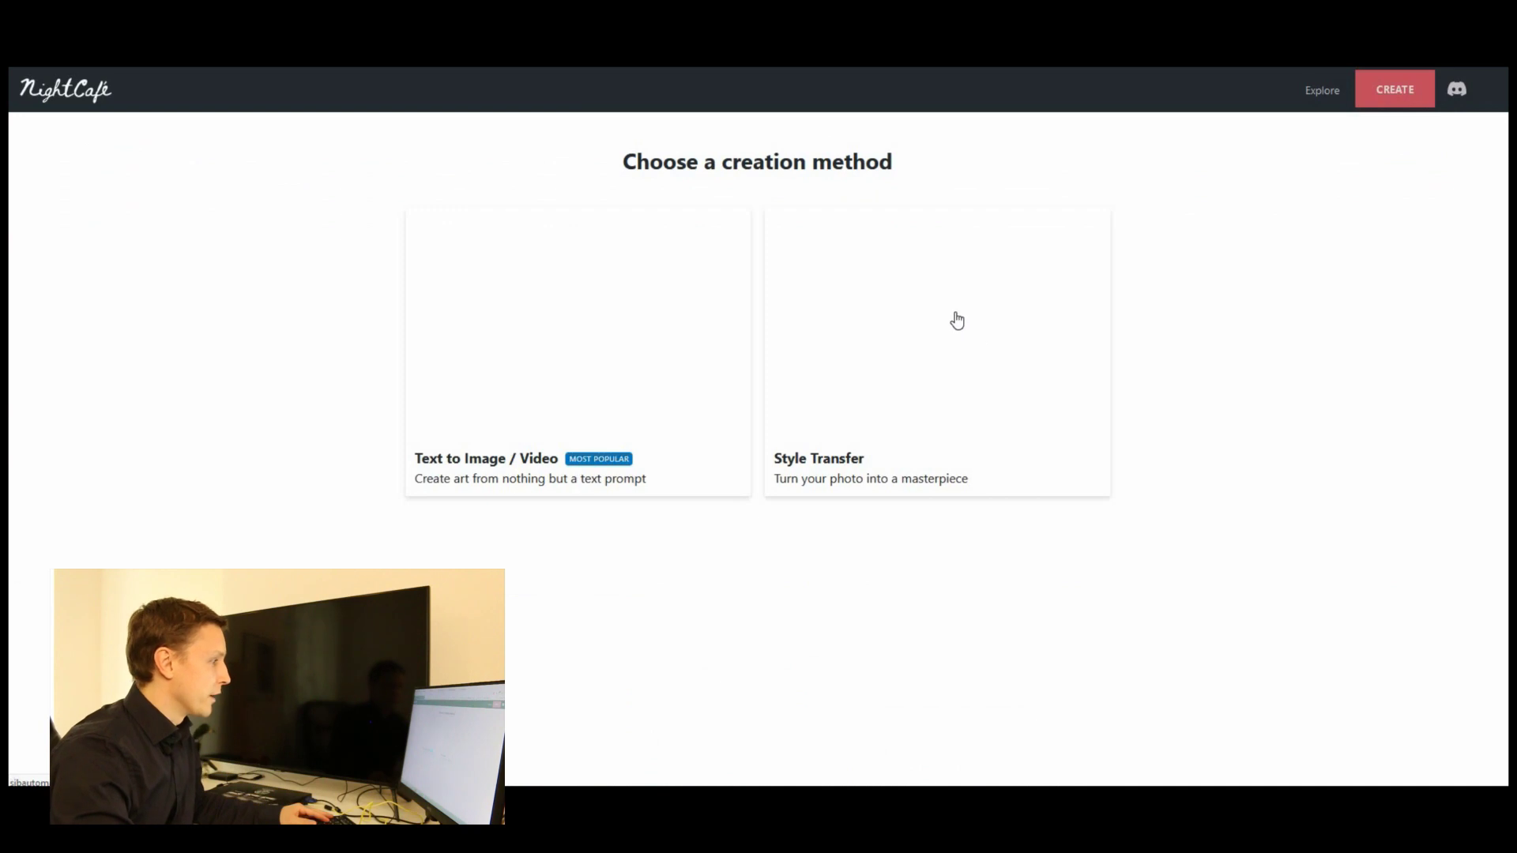
- Create a NightCafe text-to-image artwork from 'ai in companies' in the Fantasy style
click(553, 338)
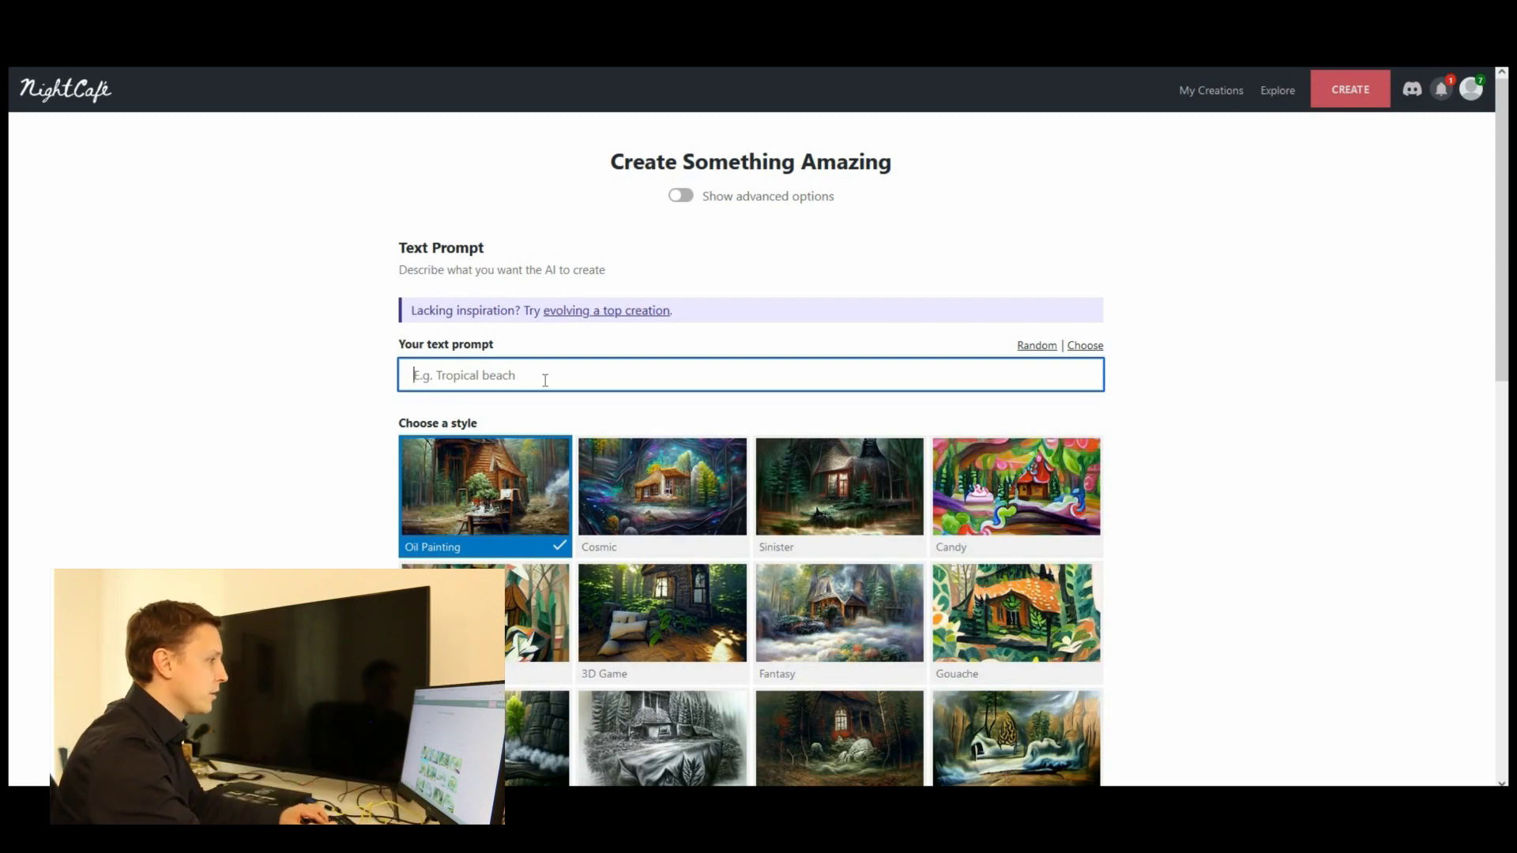
text(anie)
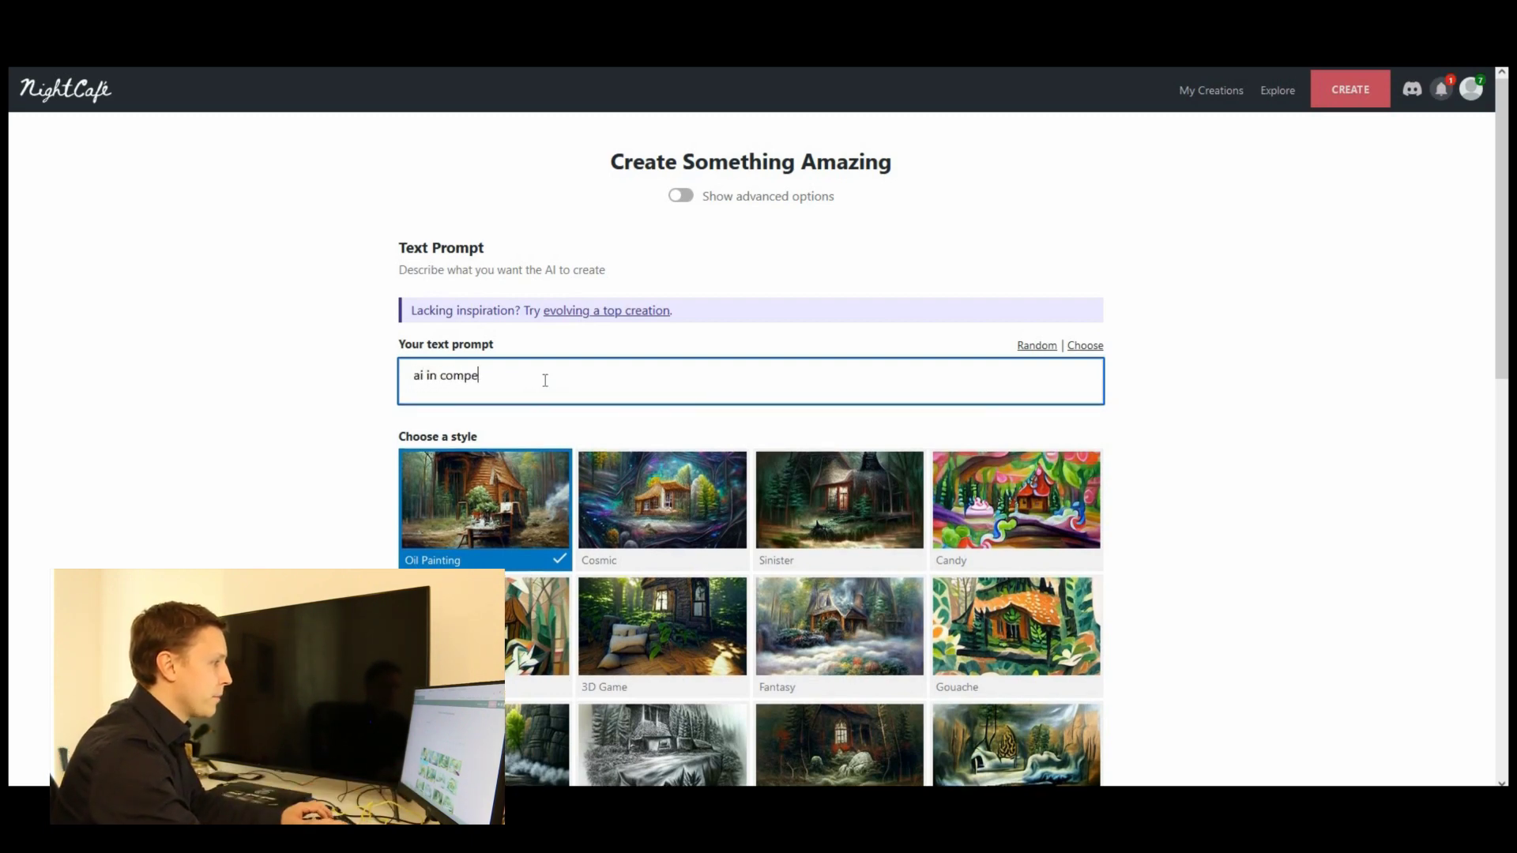
text(s)
scroll(297, 395, down, 2)
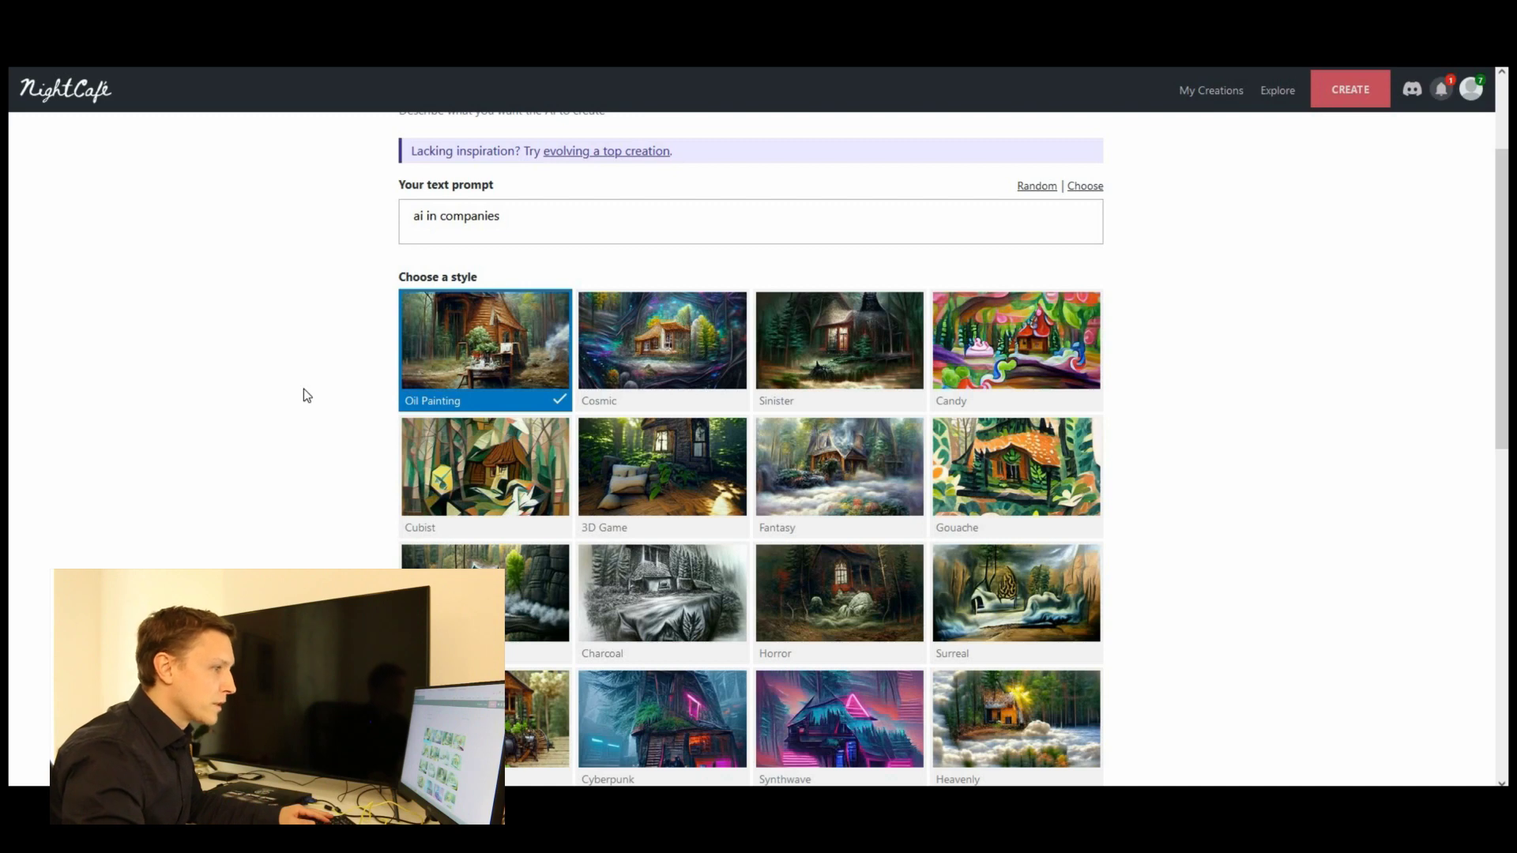
scroll(305, 379, down, 2)
scroll(553, 364, up, 1)
click(891, 348)
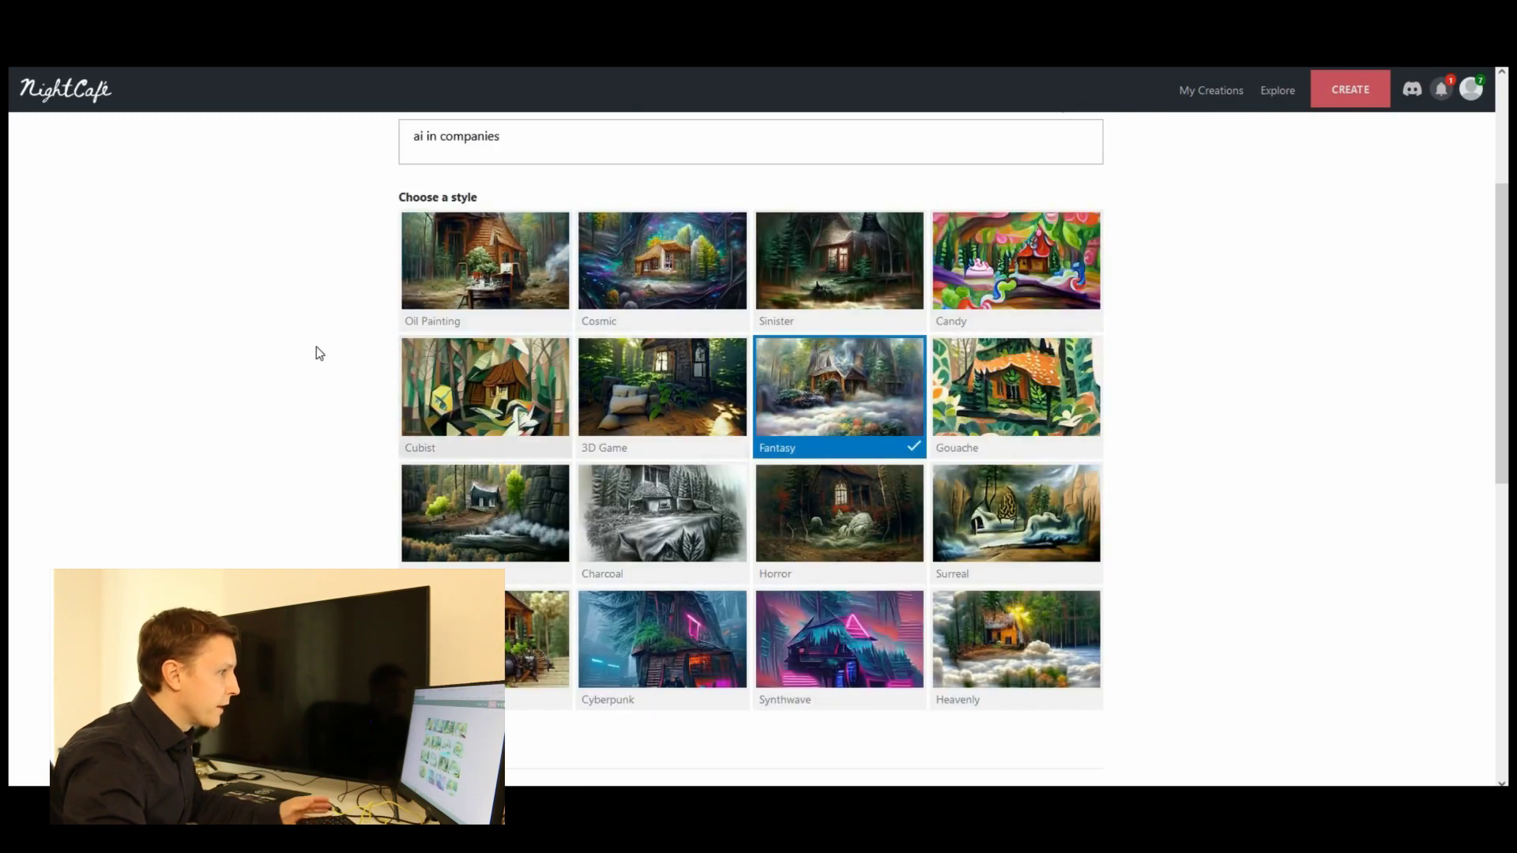
scroll(301, 353, down, 4)
scroll(304, 367, down, 2)
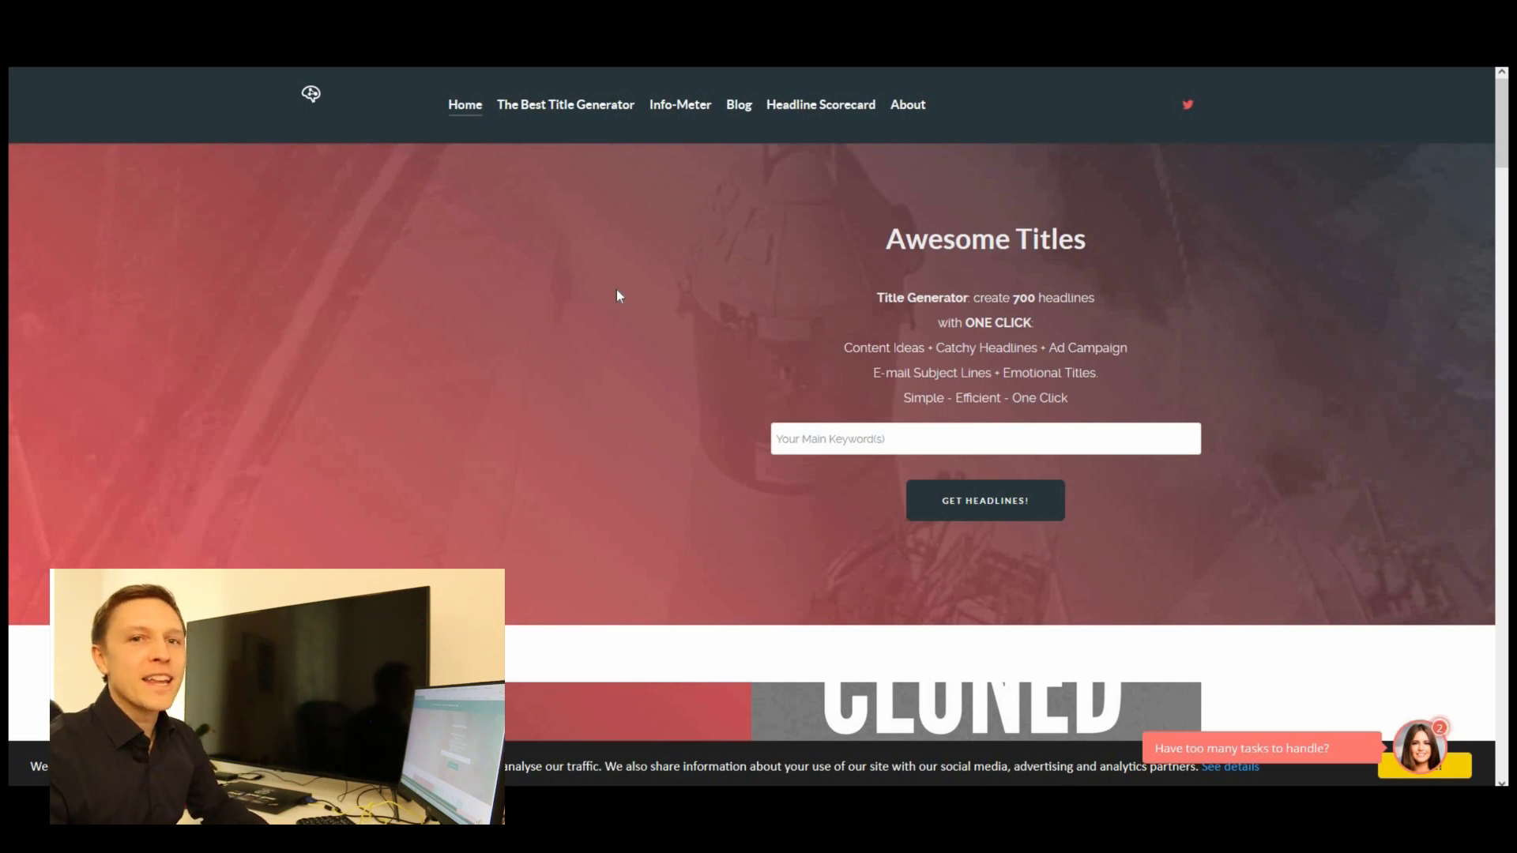
- Generate headline ideas for the keyword 'ai in compenies' and browse the results
key(Tab)
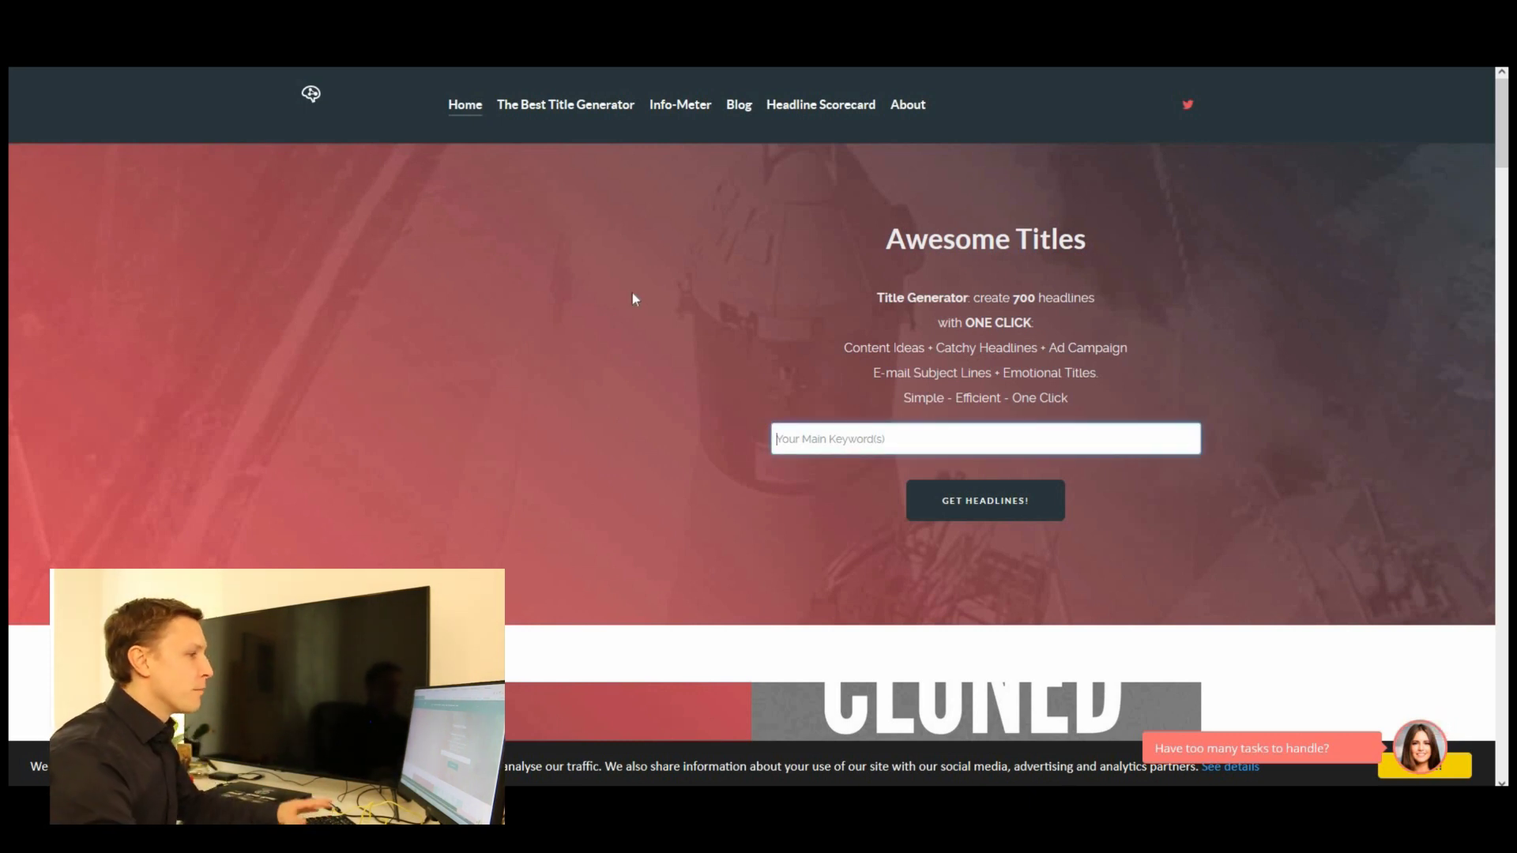
text(ai in compen)
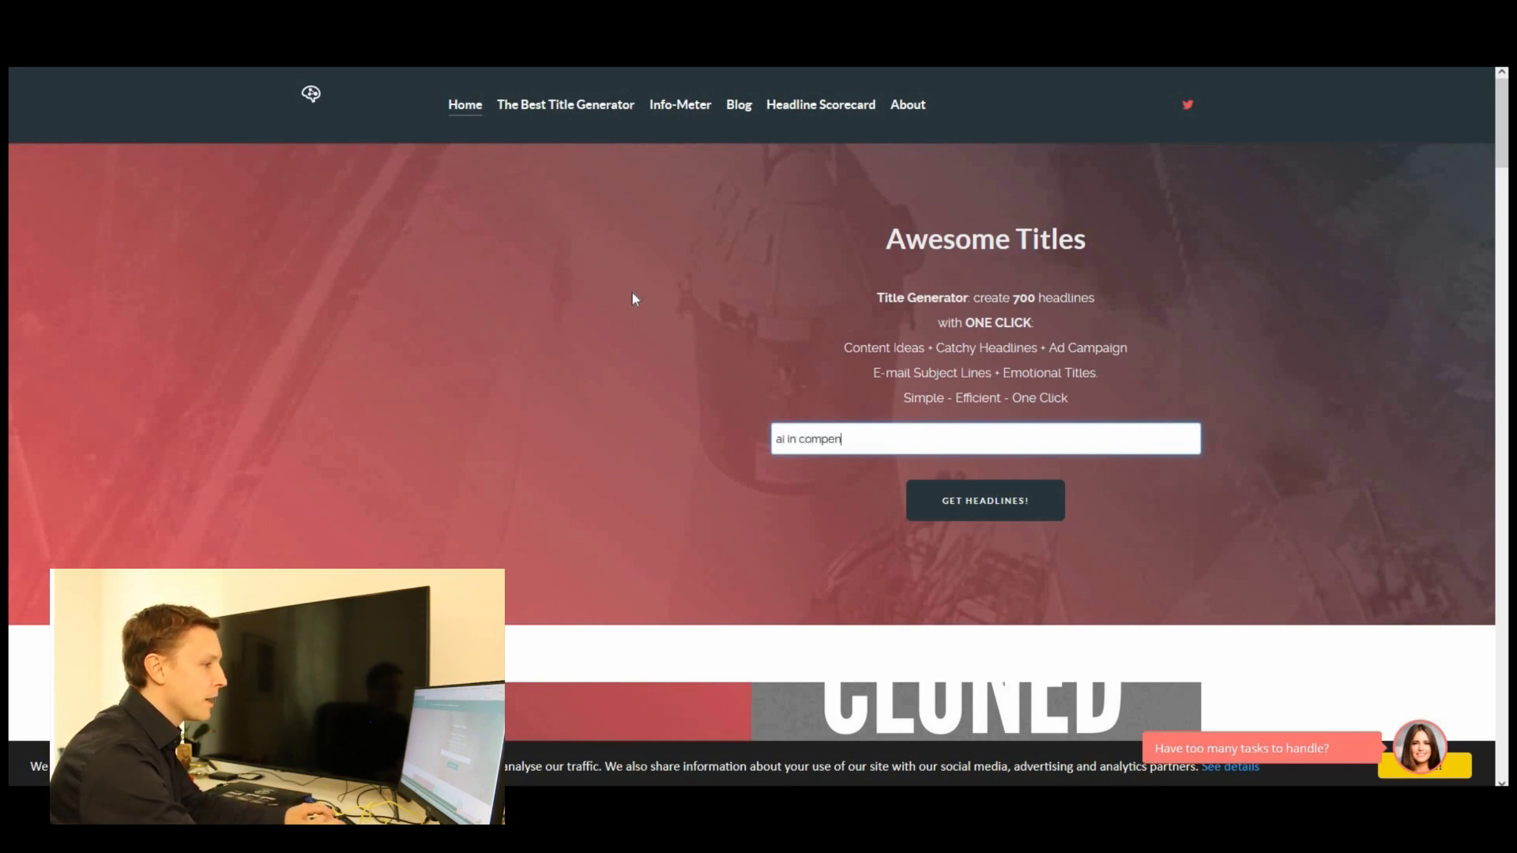
text(ies)
key(Return)
scroll(241, 304, down, 3)
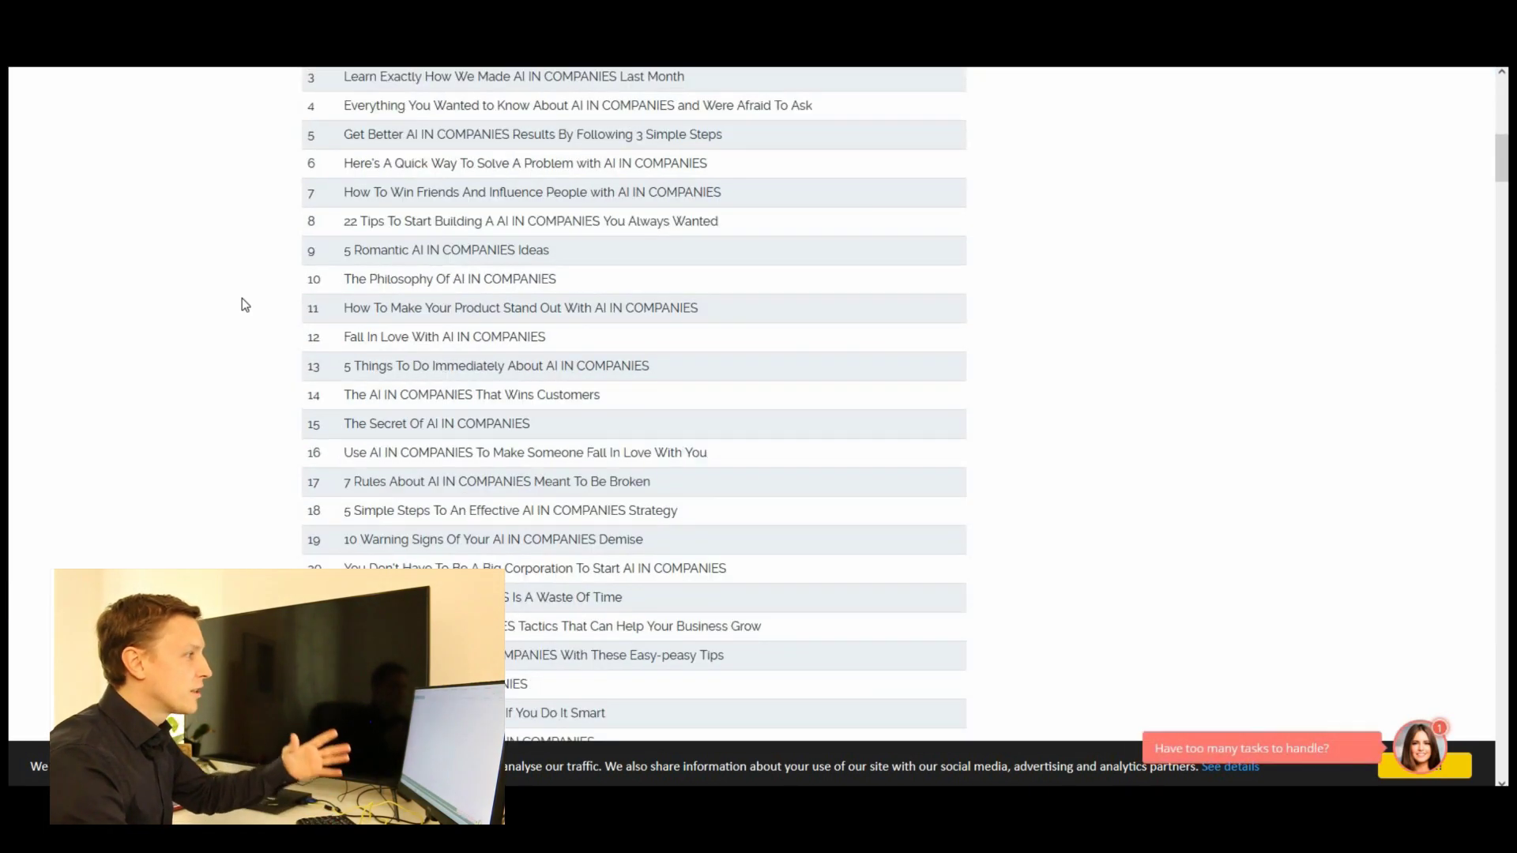
scroll(242, 305, down, 3)
scroll(242, 304, down, 4)
scroll(225, 312, down, 3)
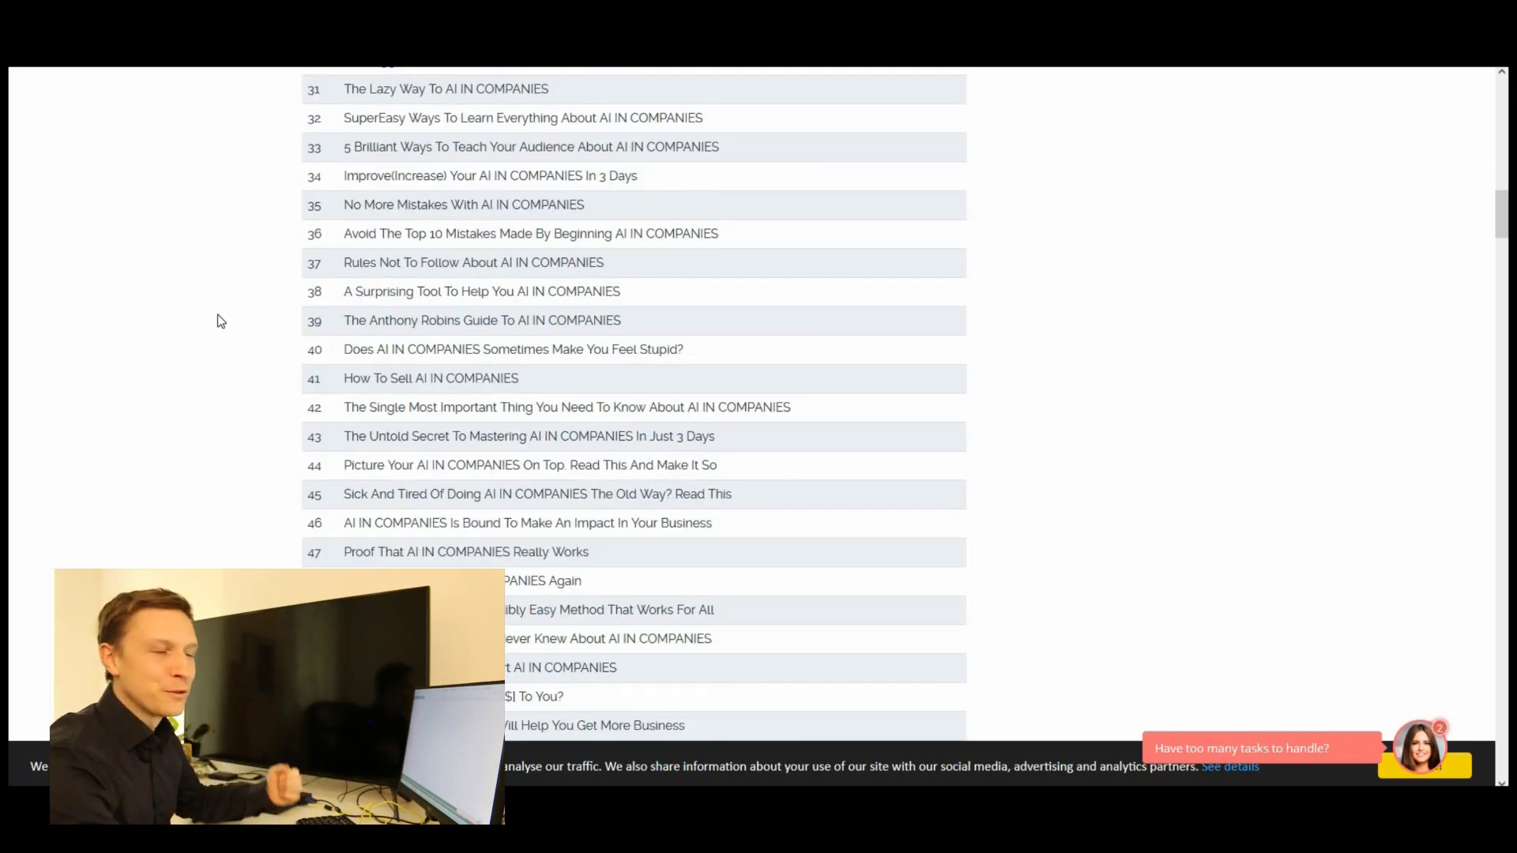
scroll(224, 320, up, 5)
scroll(224, 319, up, 3)
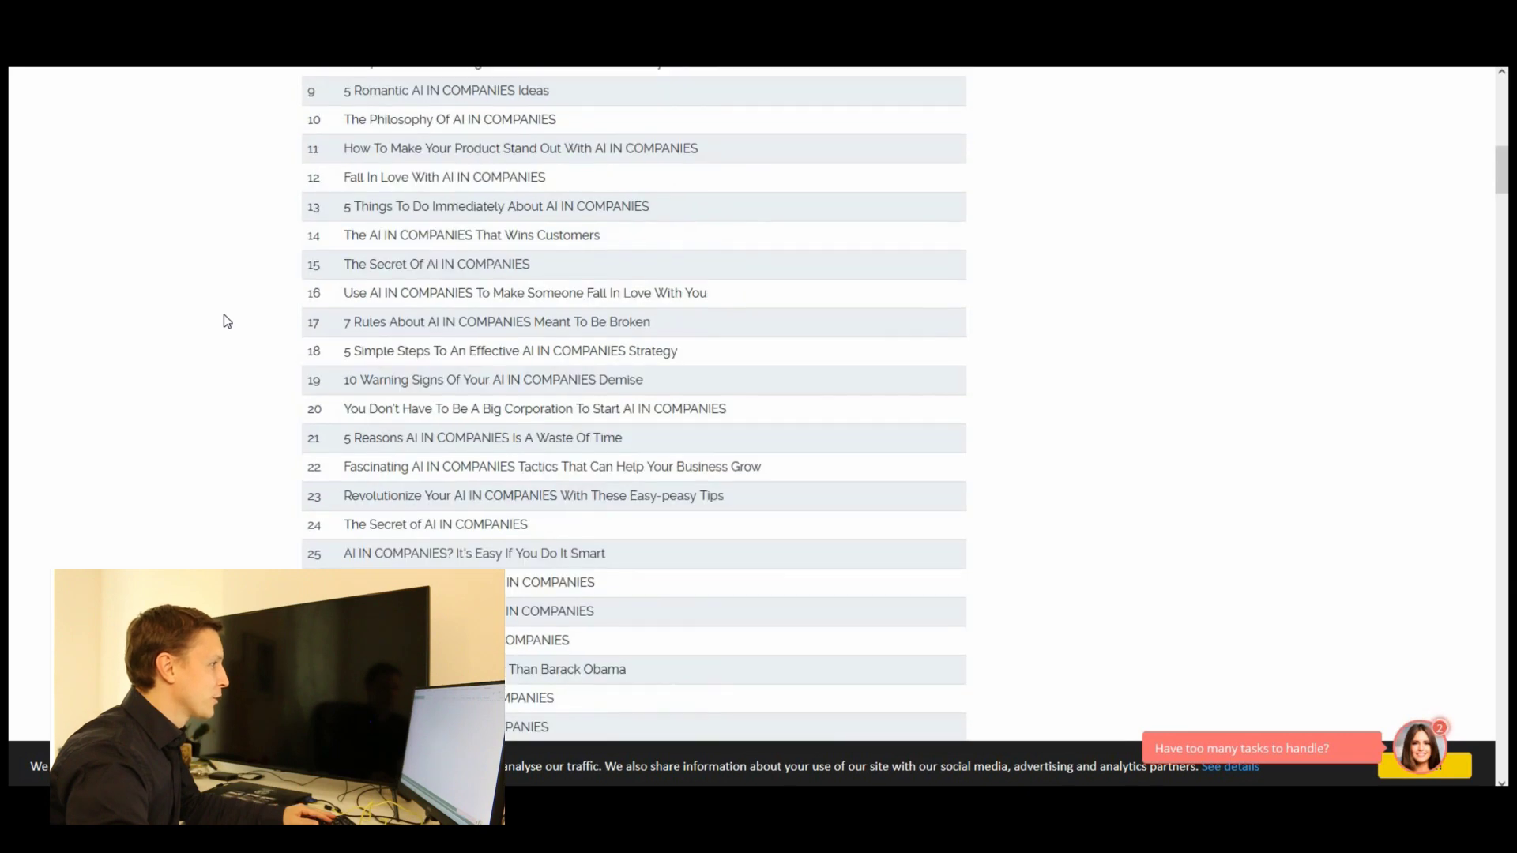
scroll(241, 343, up, 4)
scroll(253, 353, up, 3)
scroll(253, 353, down, 4)
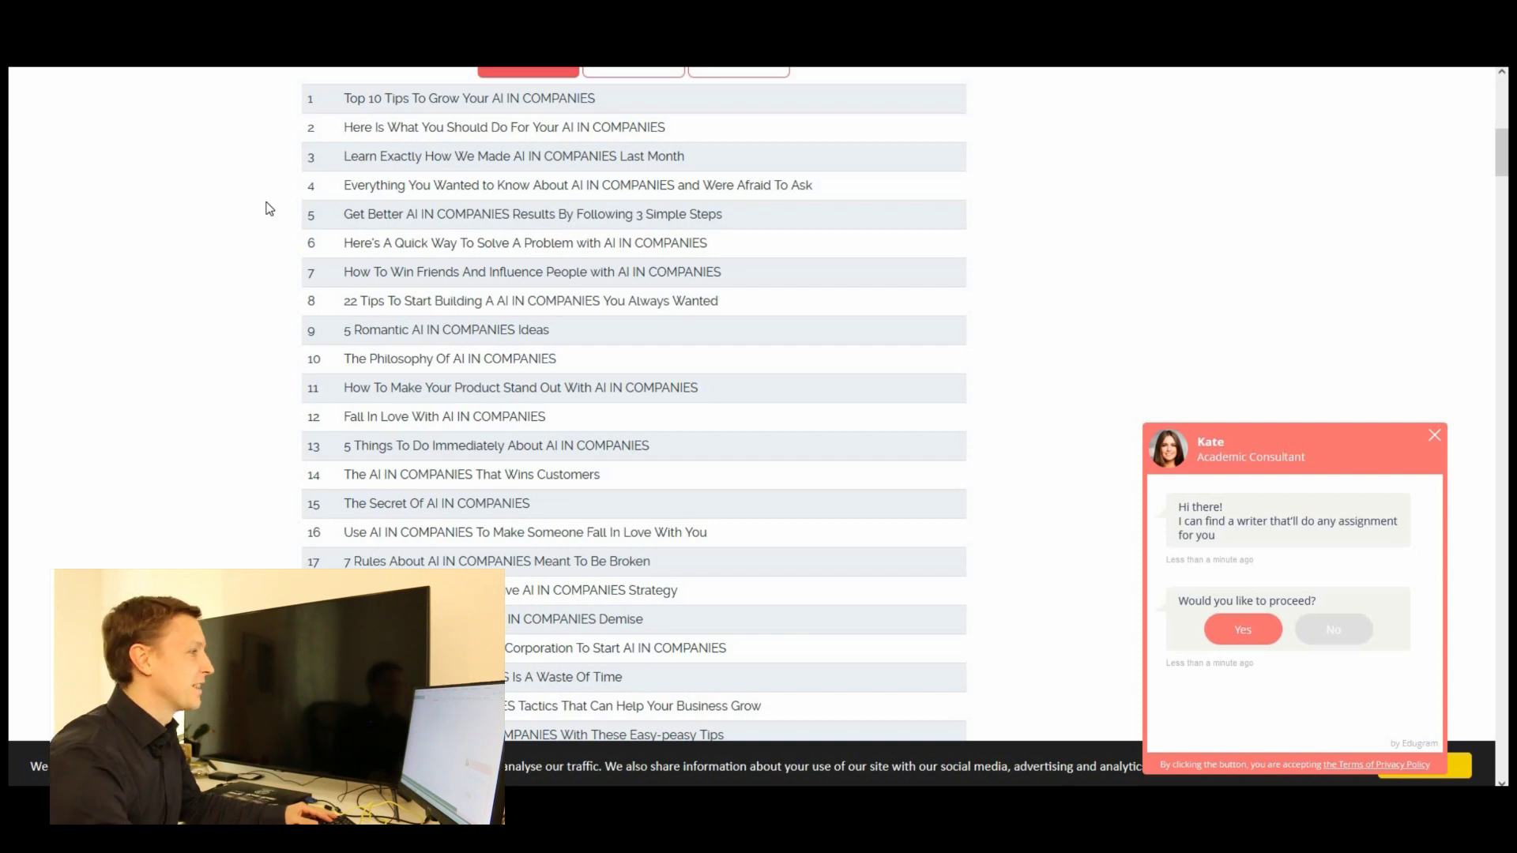
scroll(265, 211, down, 2)
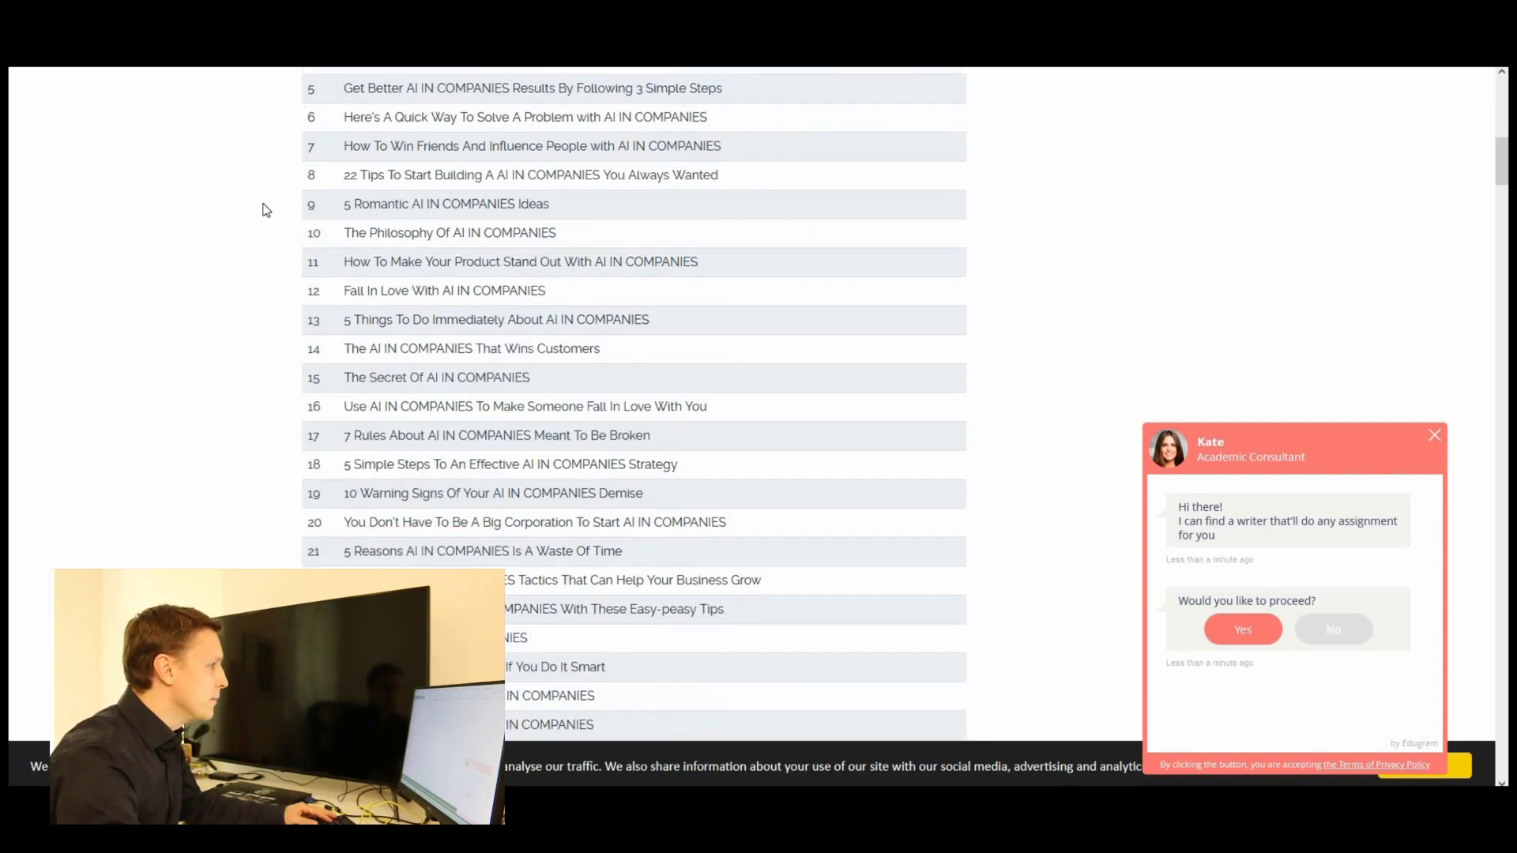
scroll(331, 284, down, 20)
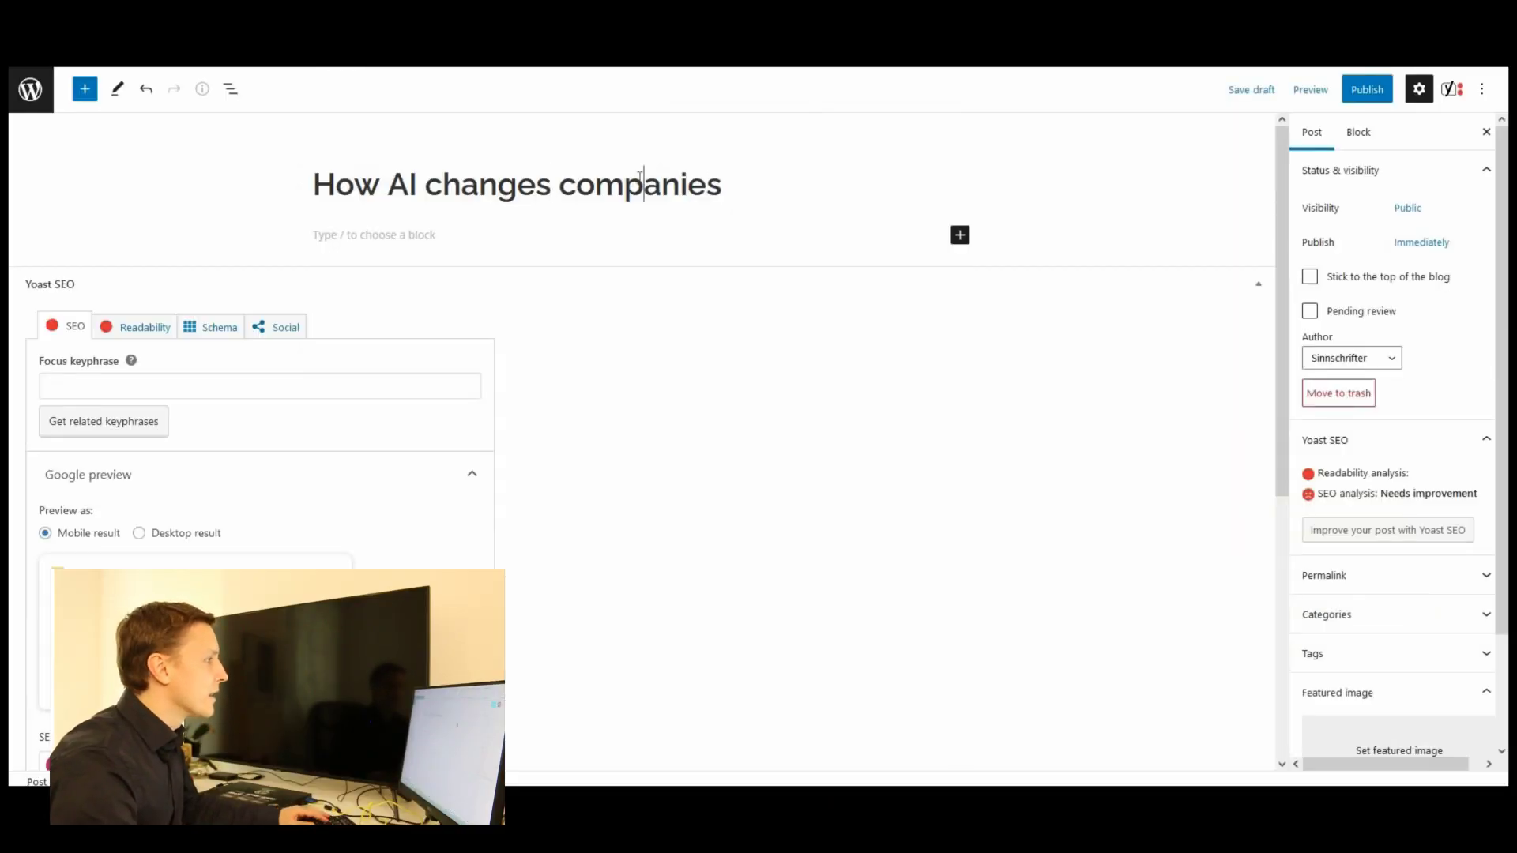
- Replace the WordPress post title with 'What Everyone Must Know About AI IN COMPANIES'
double_click(640, 177)
key(ctrl+a)
text(What Everyone Must Know About AI IN COMPANIES)
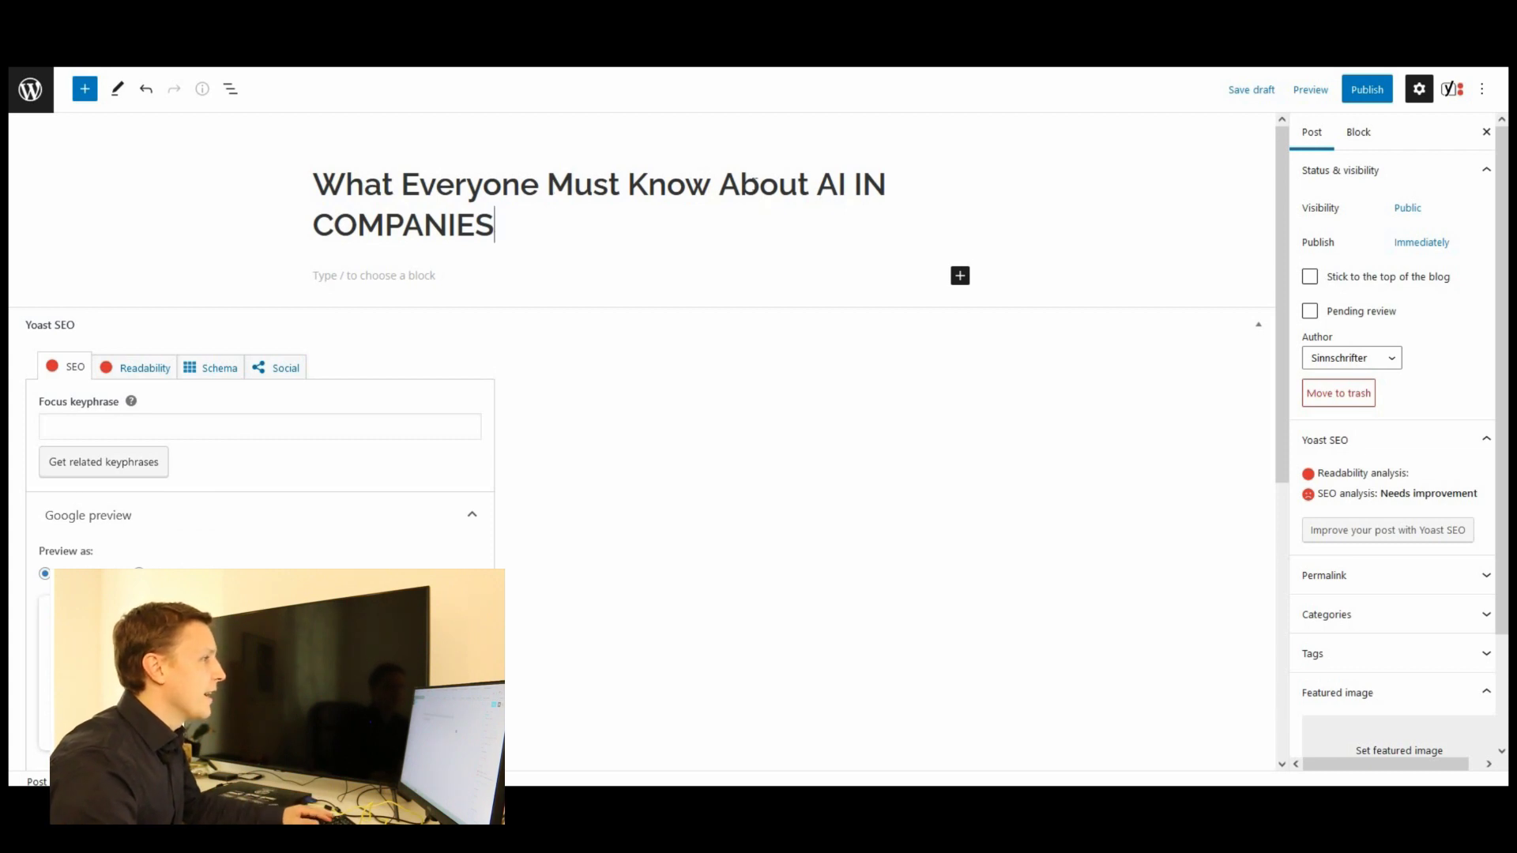
click(428, 269)
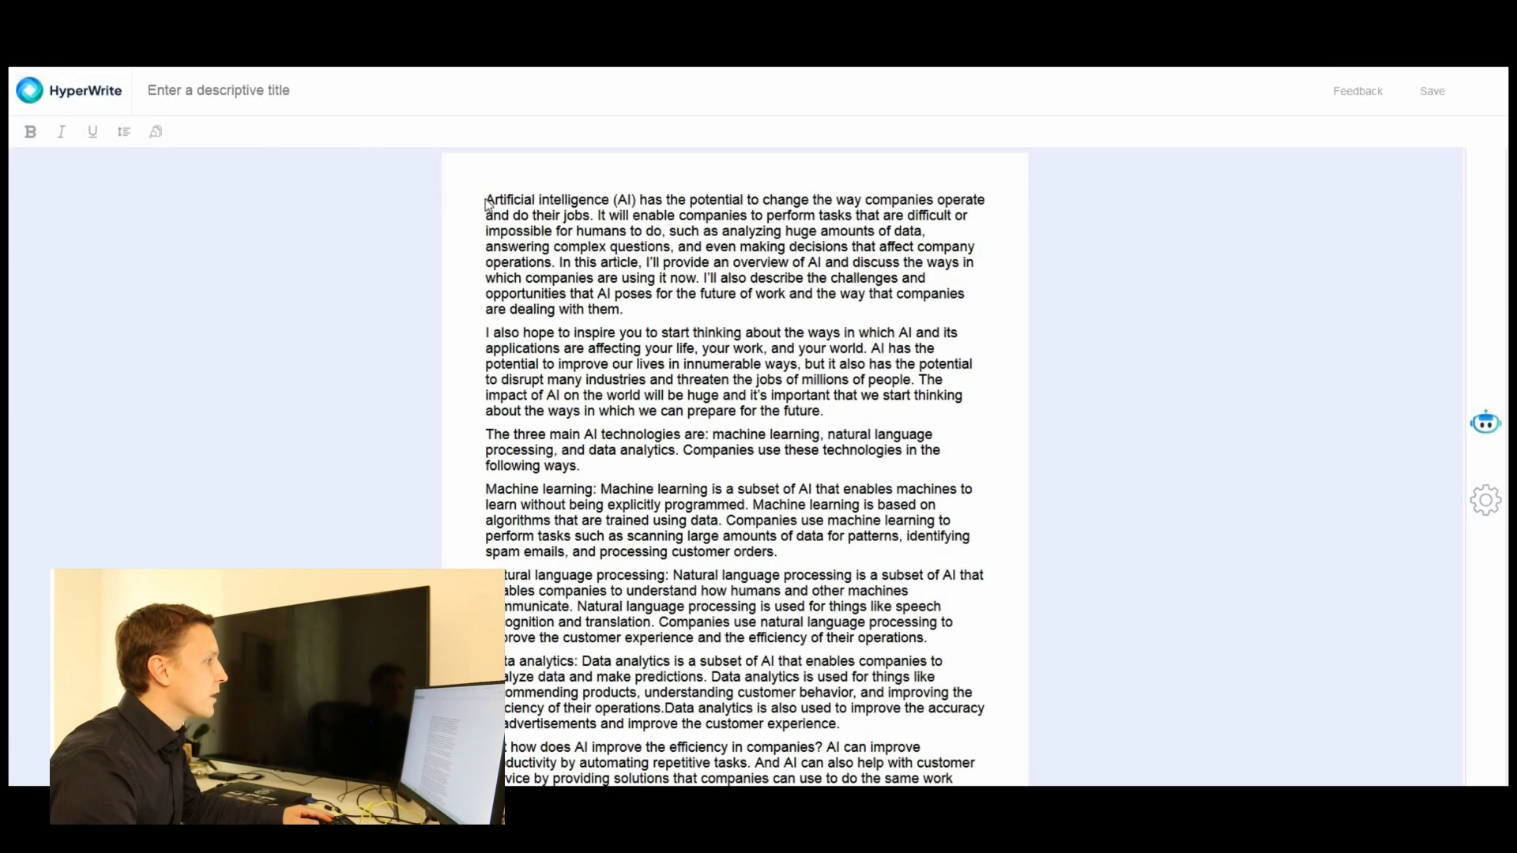
- Select all the AI-in-companies article text in the HyperWrite document
scroll(784, 500, down, 8)
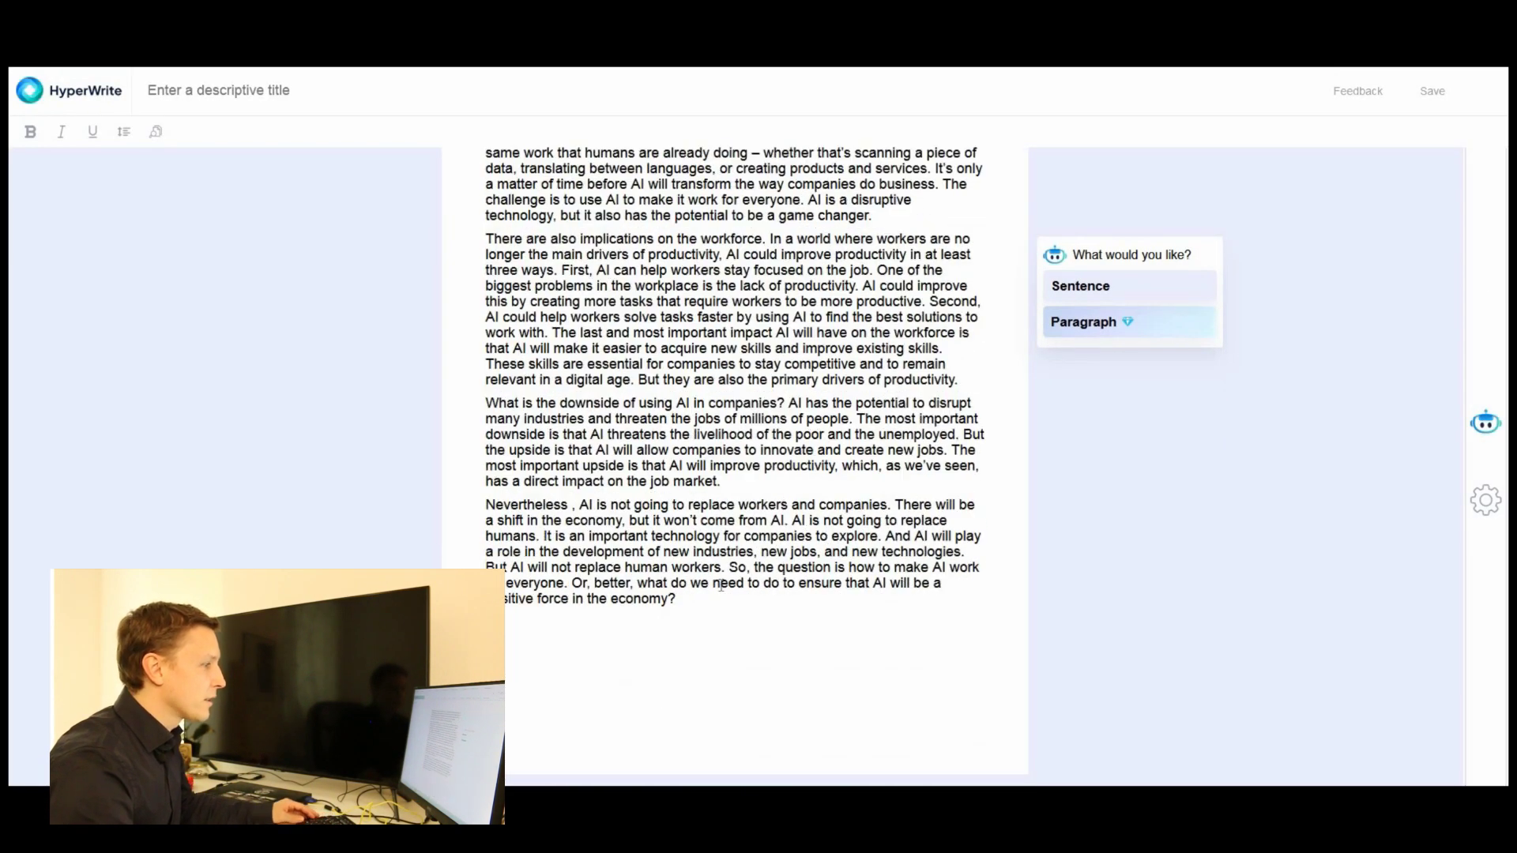
key(ctrl+a)
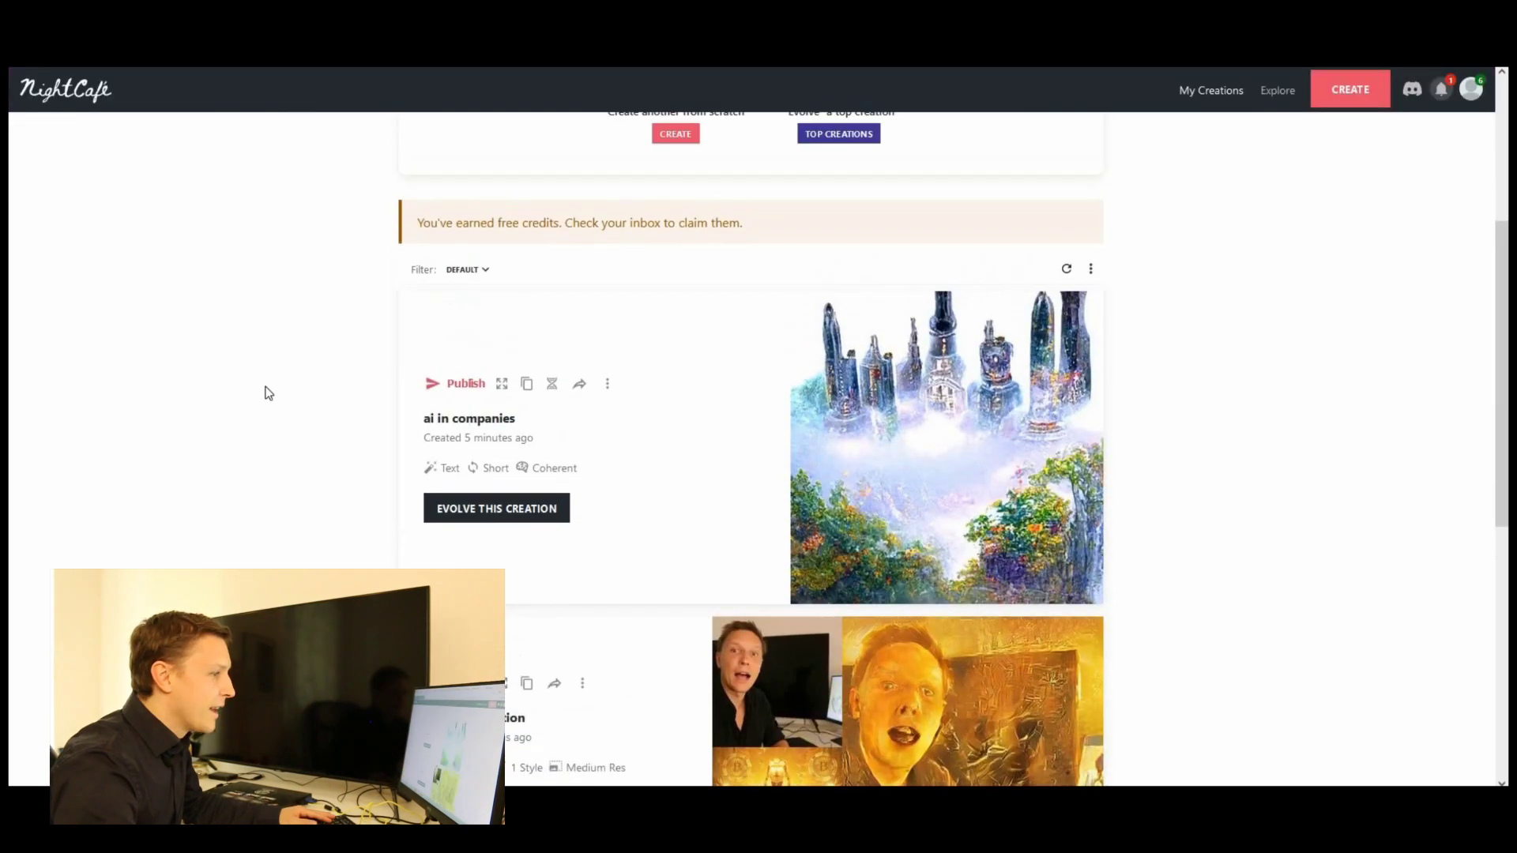
- Open the glassy-towers-over-flowers image in its NightCafe detail view
scroll(264, 390, up, 2)
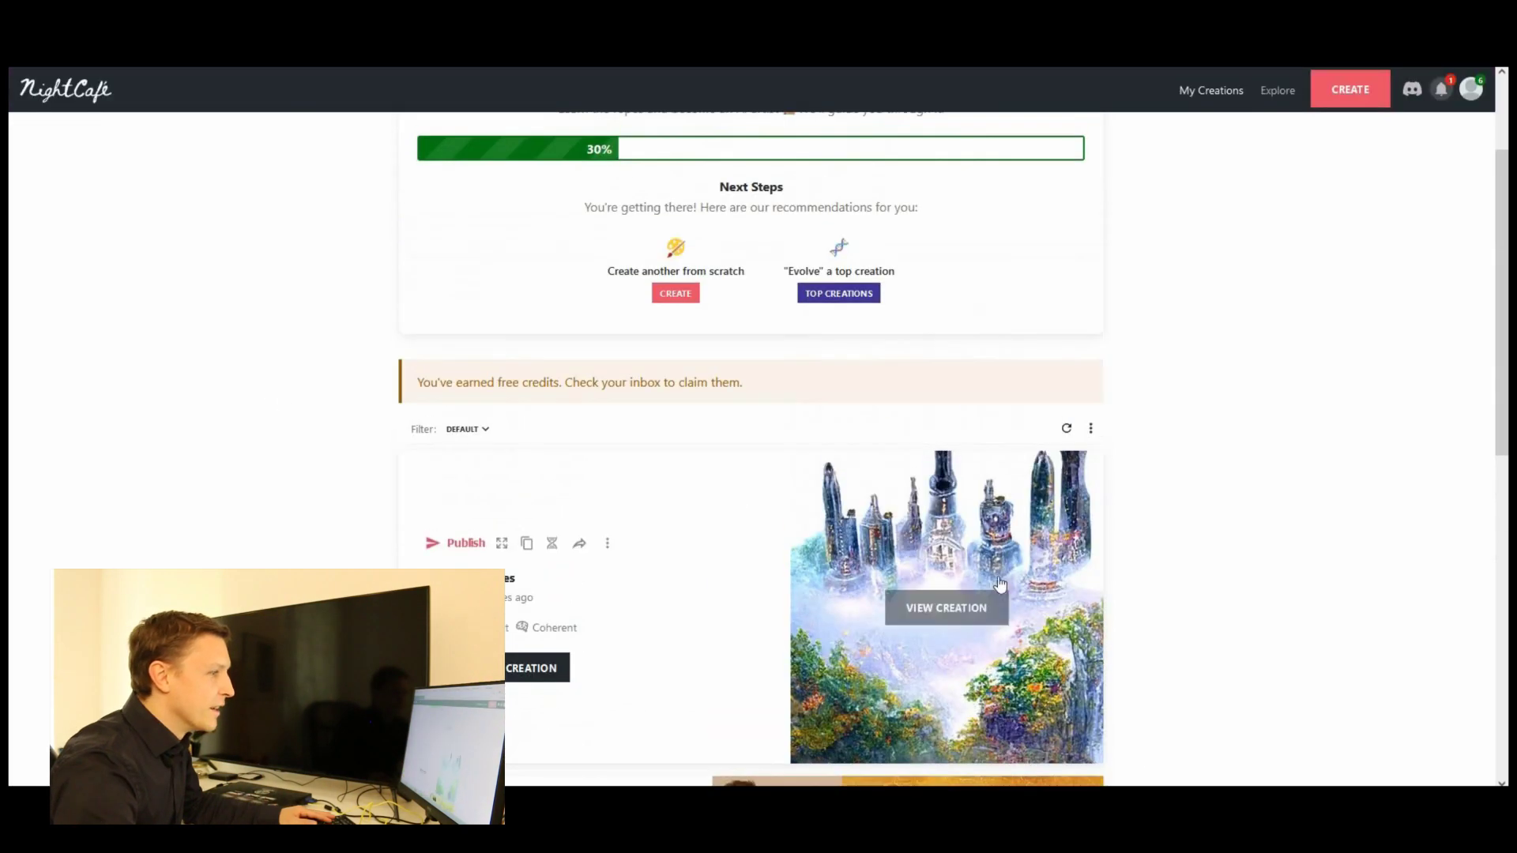
click(956, 618)
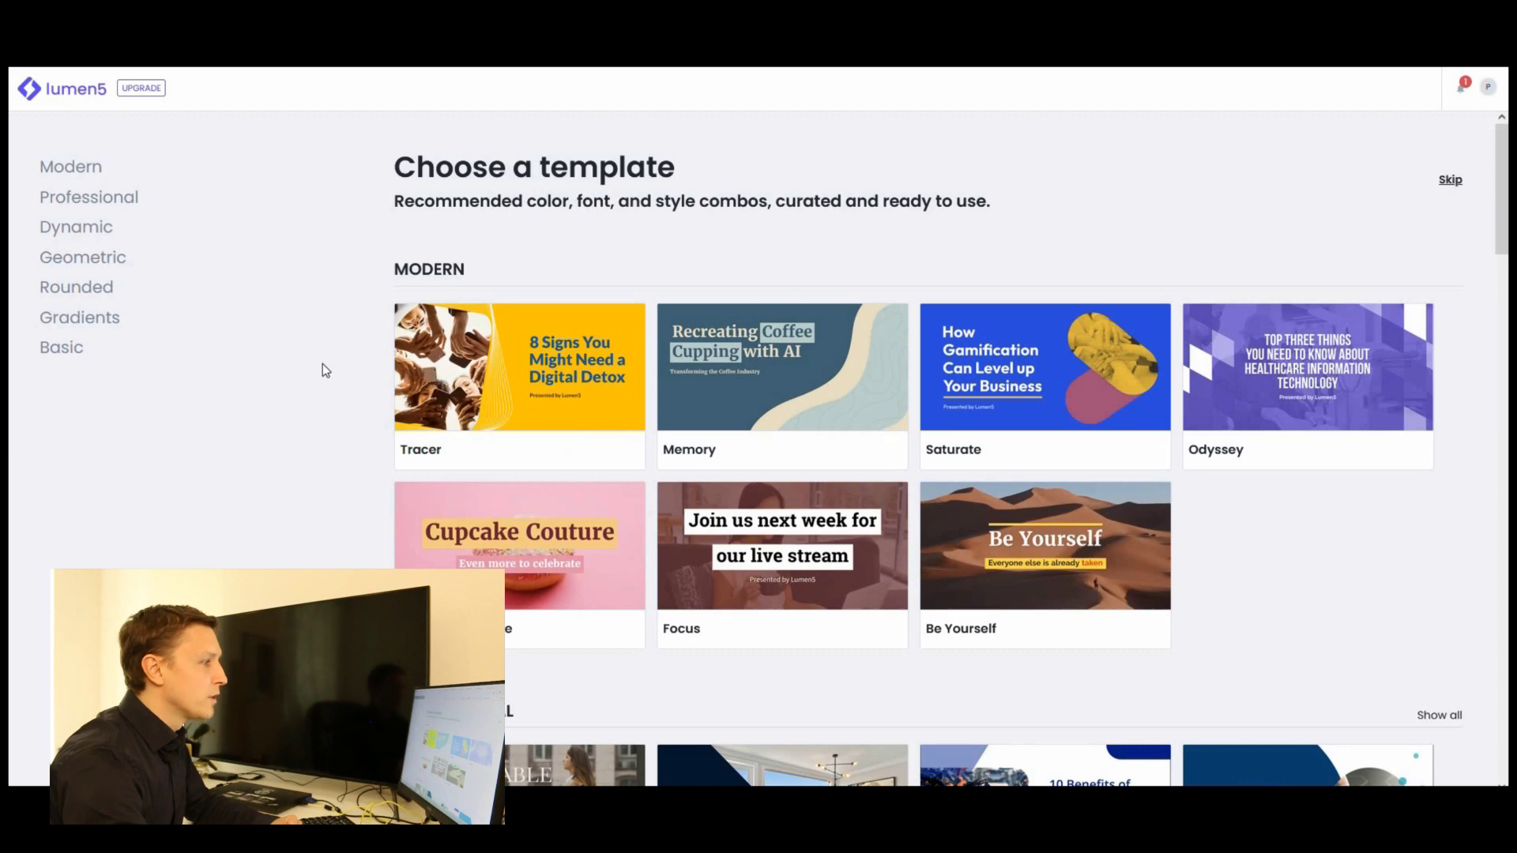
- Browse the Lumen5 templates and paste the blog article's URL into the Story tab
scroll(674, 399, down, 2)
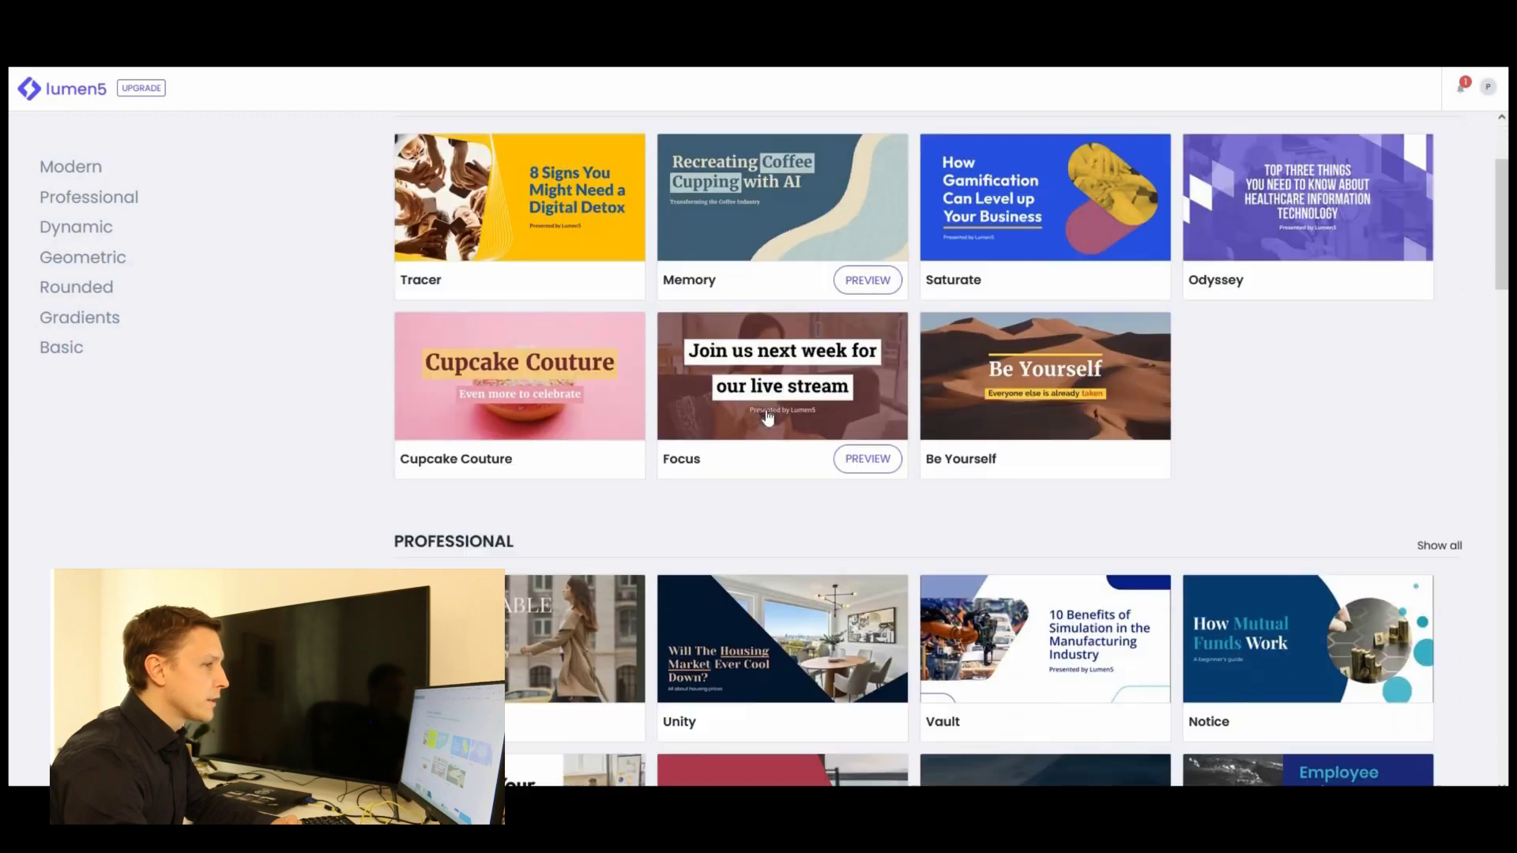
scroll(986, 430, down, 4)
scroll(1032, 440, down, 1)
scroll(1032, 440, down, 1)
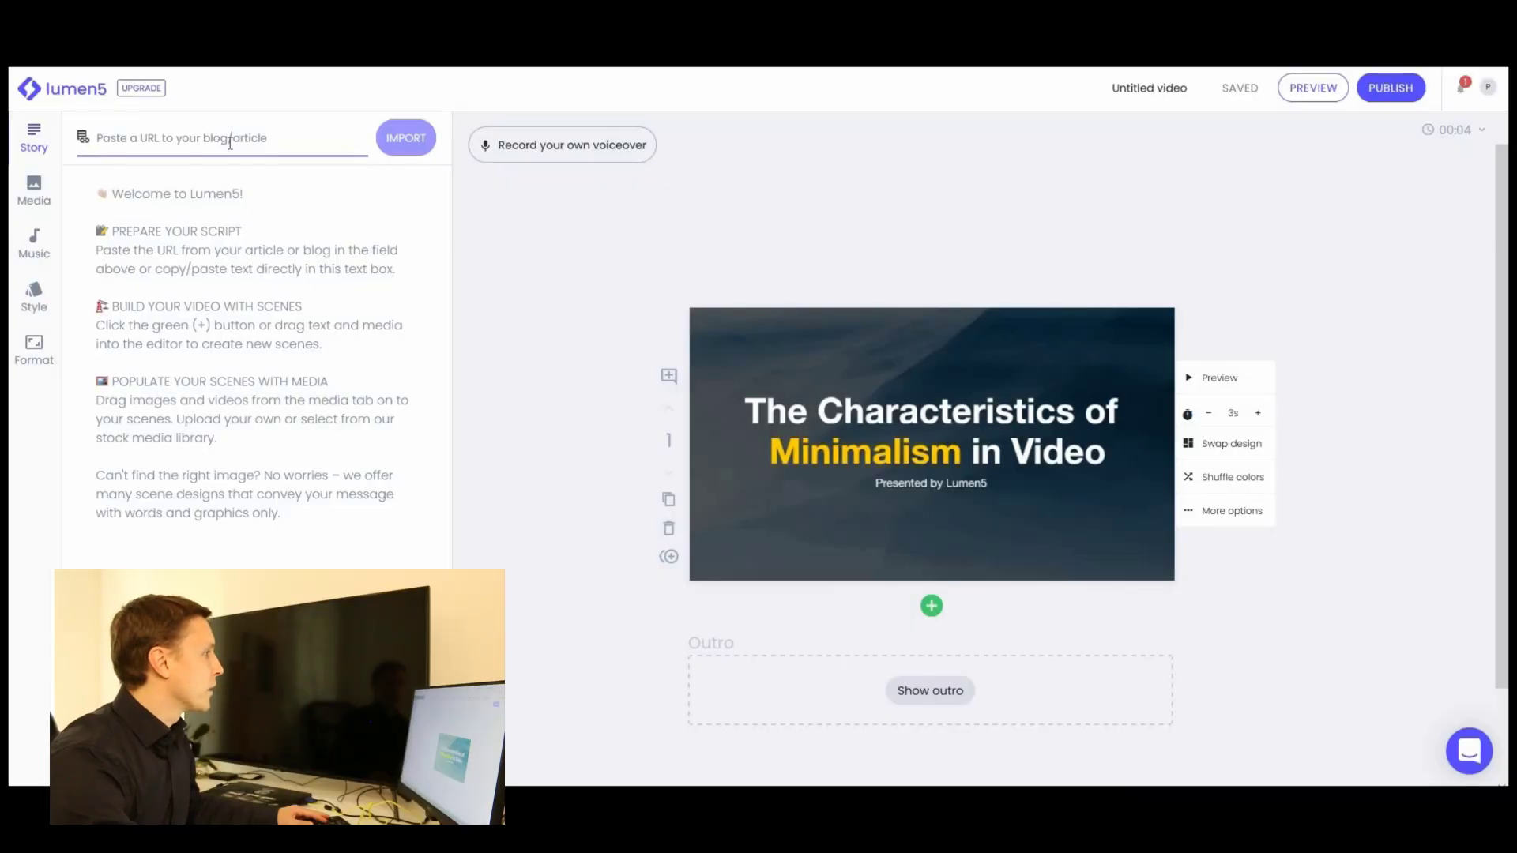
key(ctrl+v)
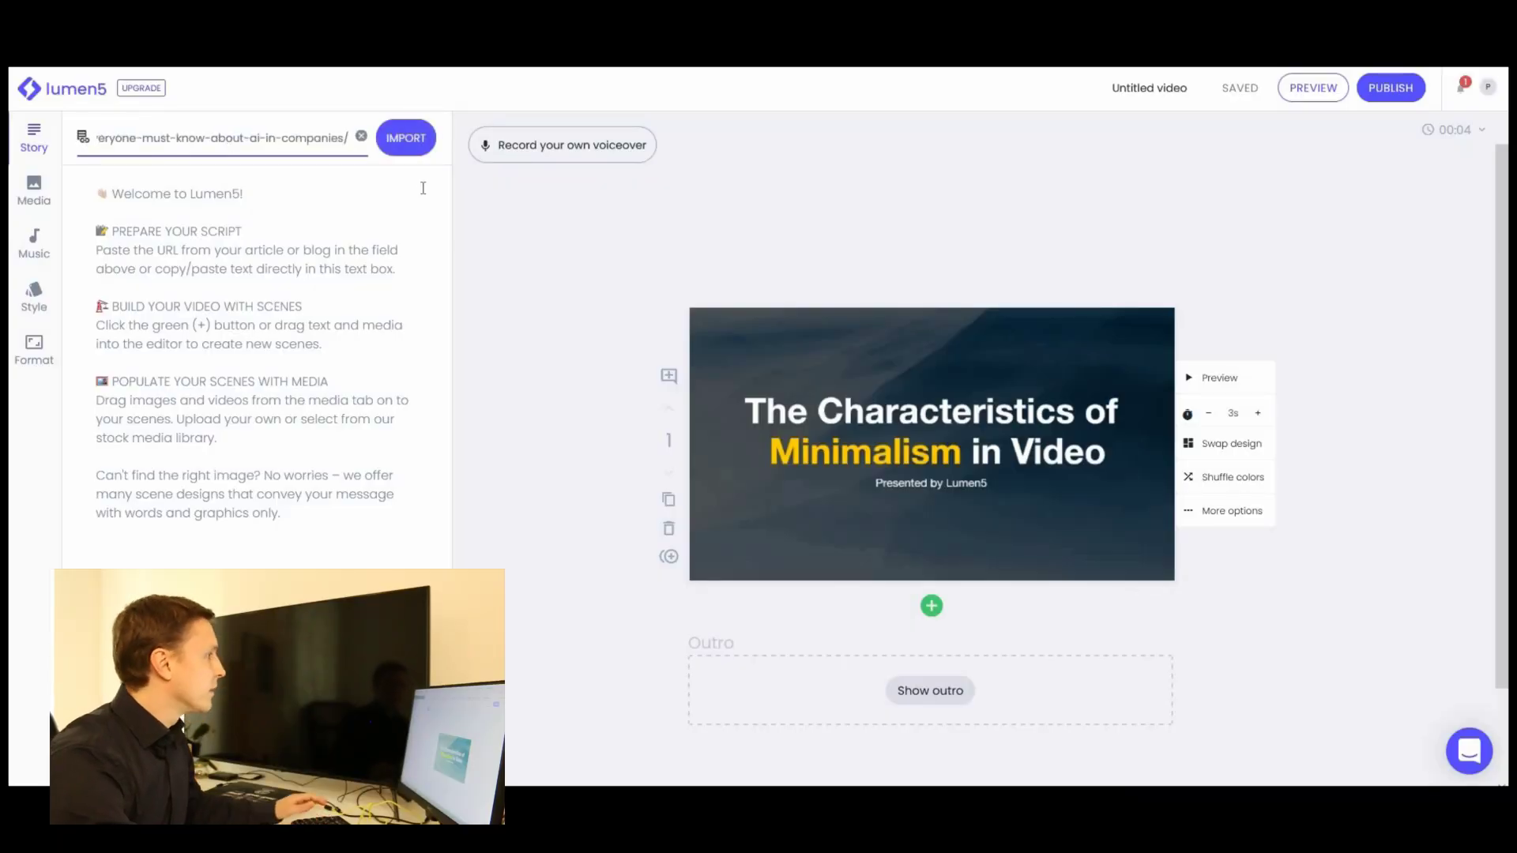
- Import the AI-in-companies article from its URL and review the imported text in the Story panel
click(407, 139)
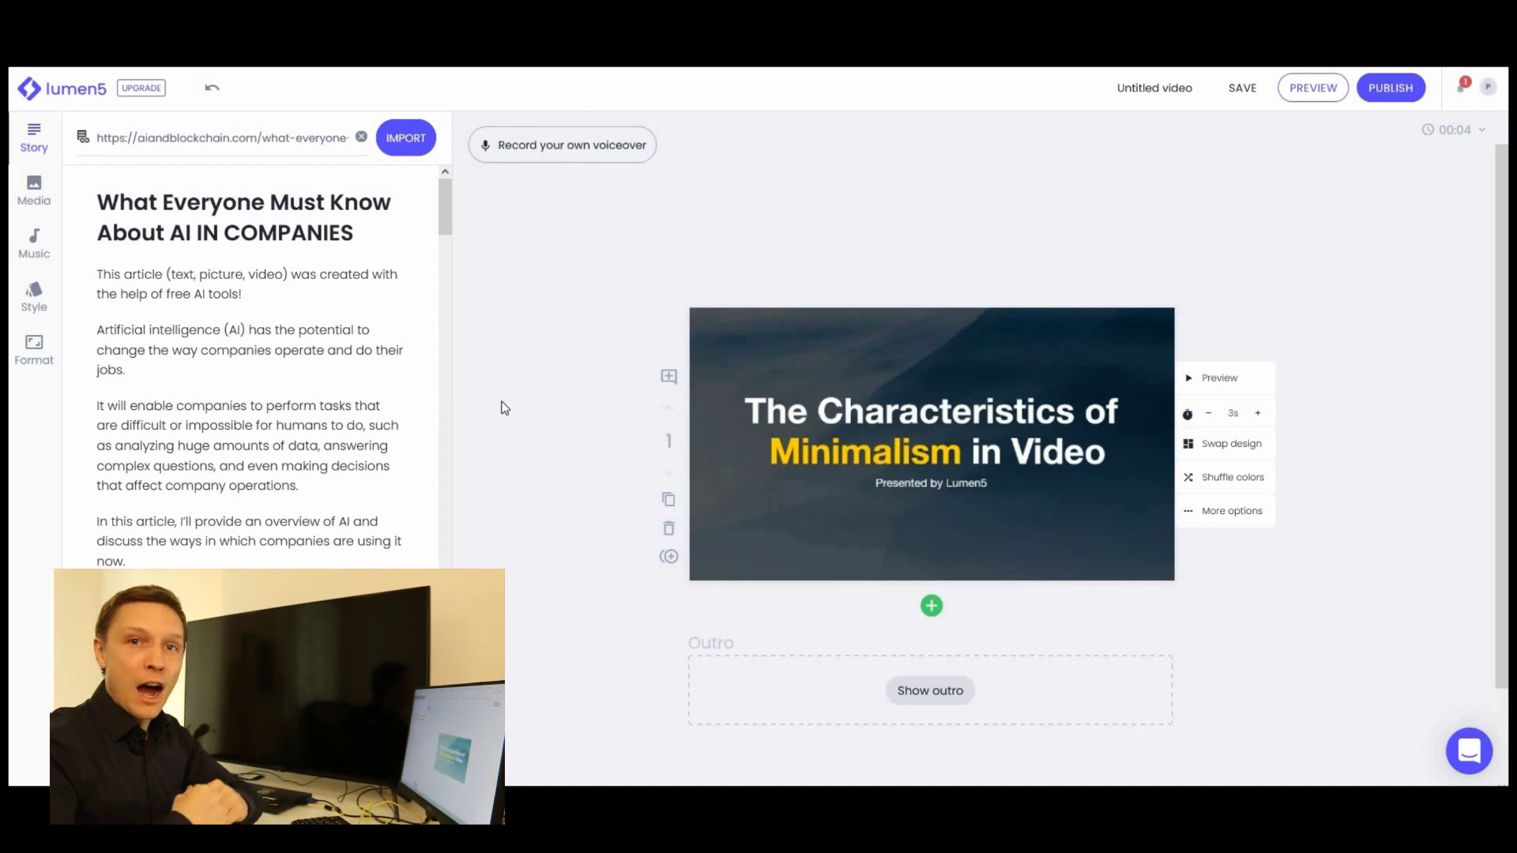
scroll(338, 442, down, 4)
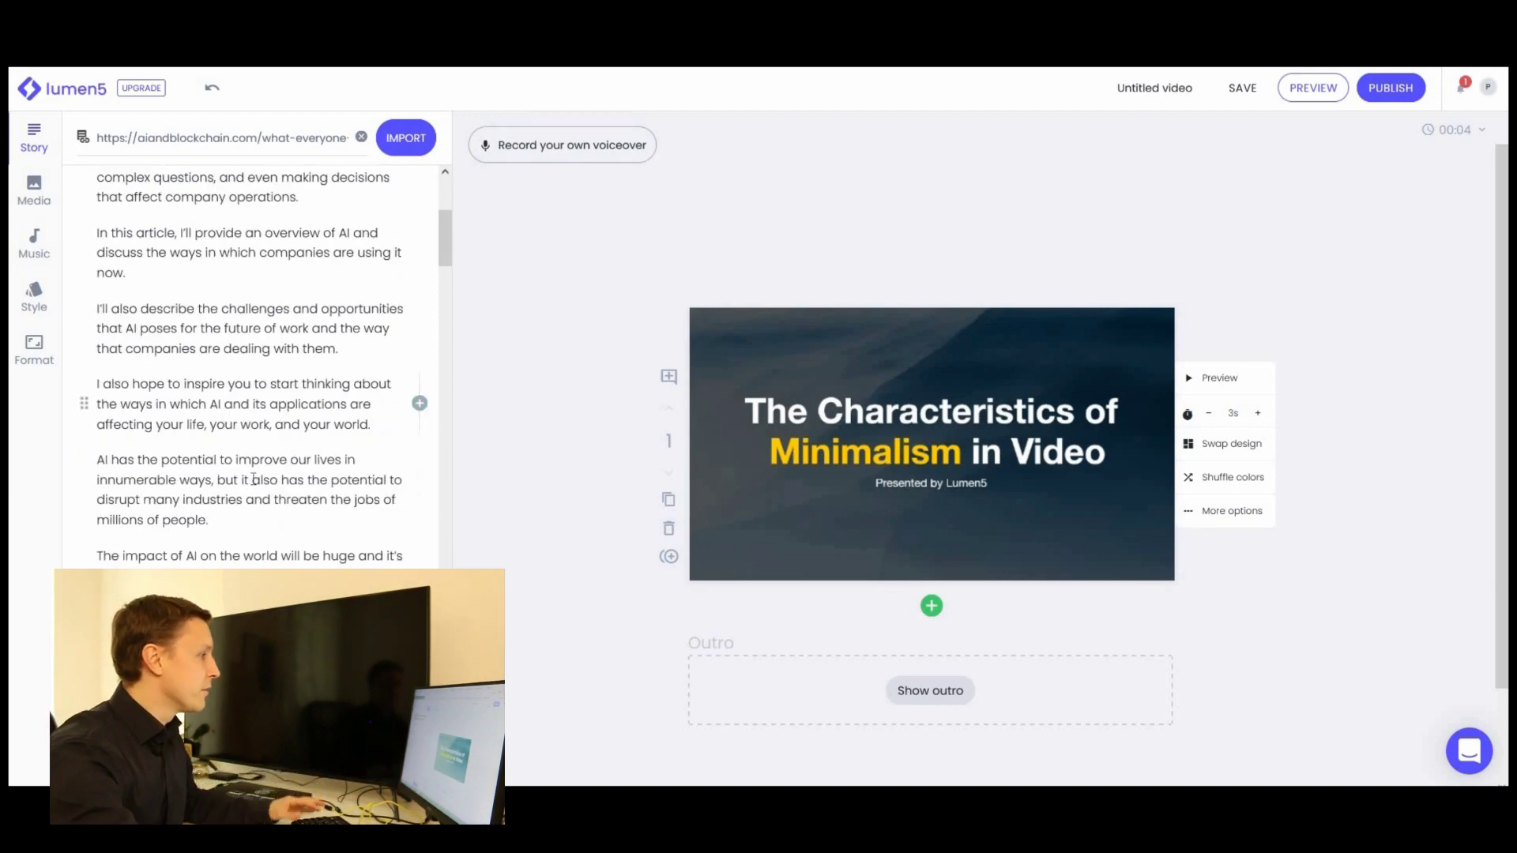
scroll(273, 410, down, 4)
scroll(274, 410, down, 4)
scroll(274, 410, down, 4)
scroll(273, 410, down, 5)
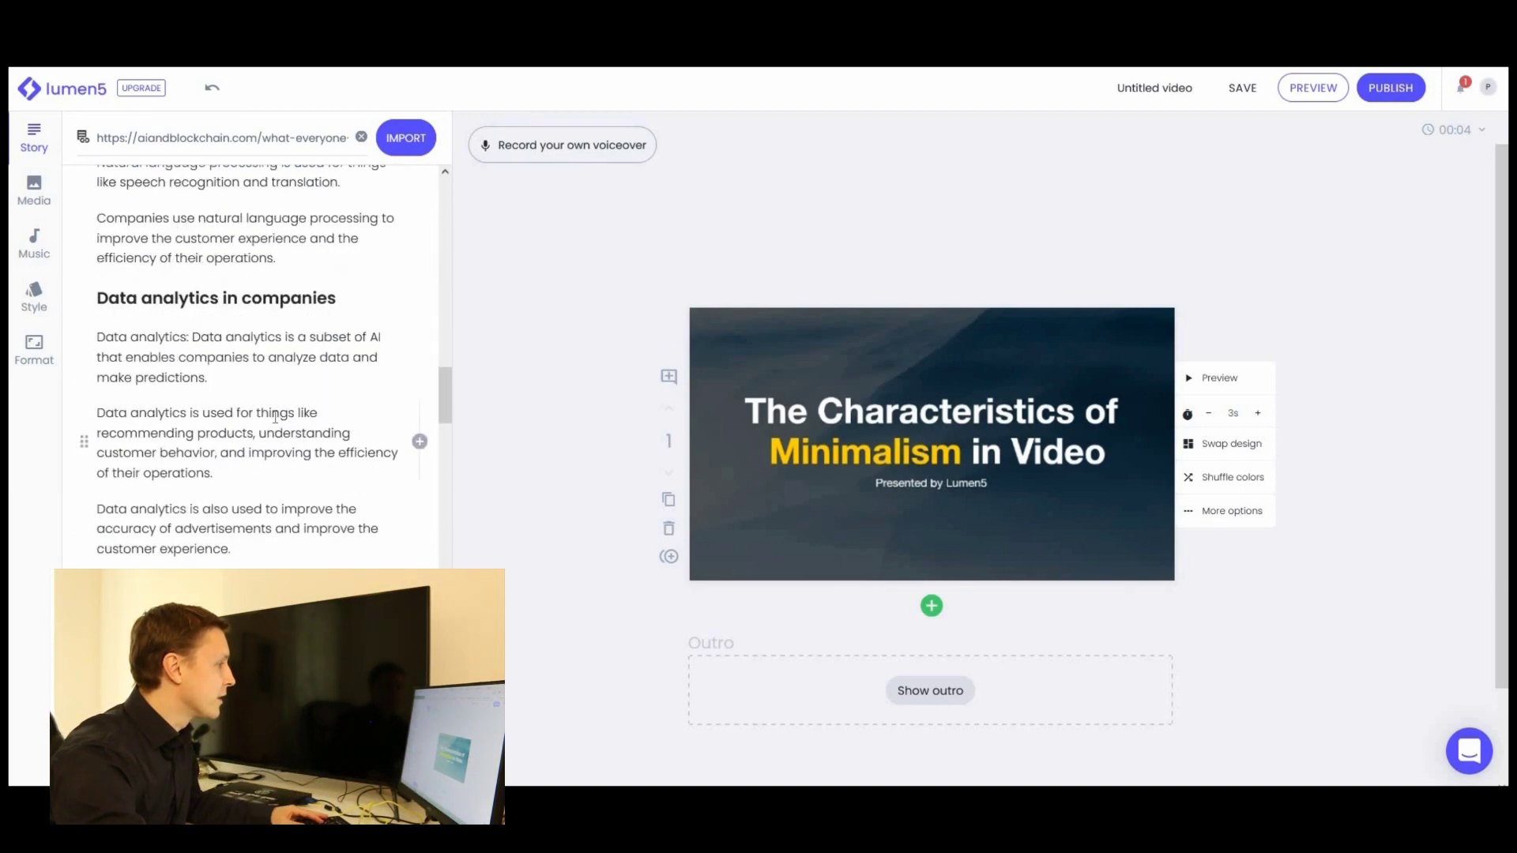
scroll(273, 410, down, 5)
scroll(274, 410, down, 5)
scroll(270, 497, down, 5)
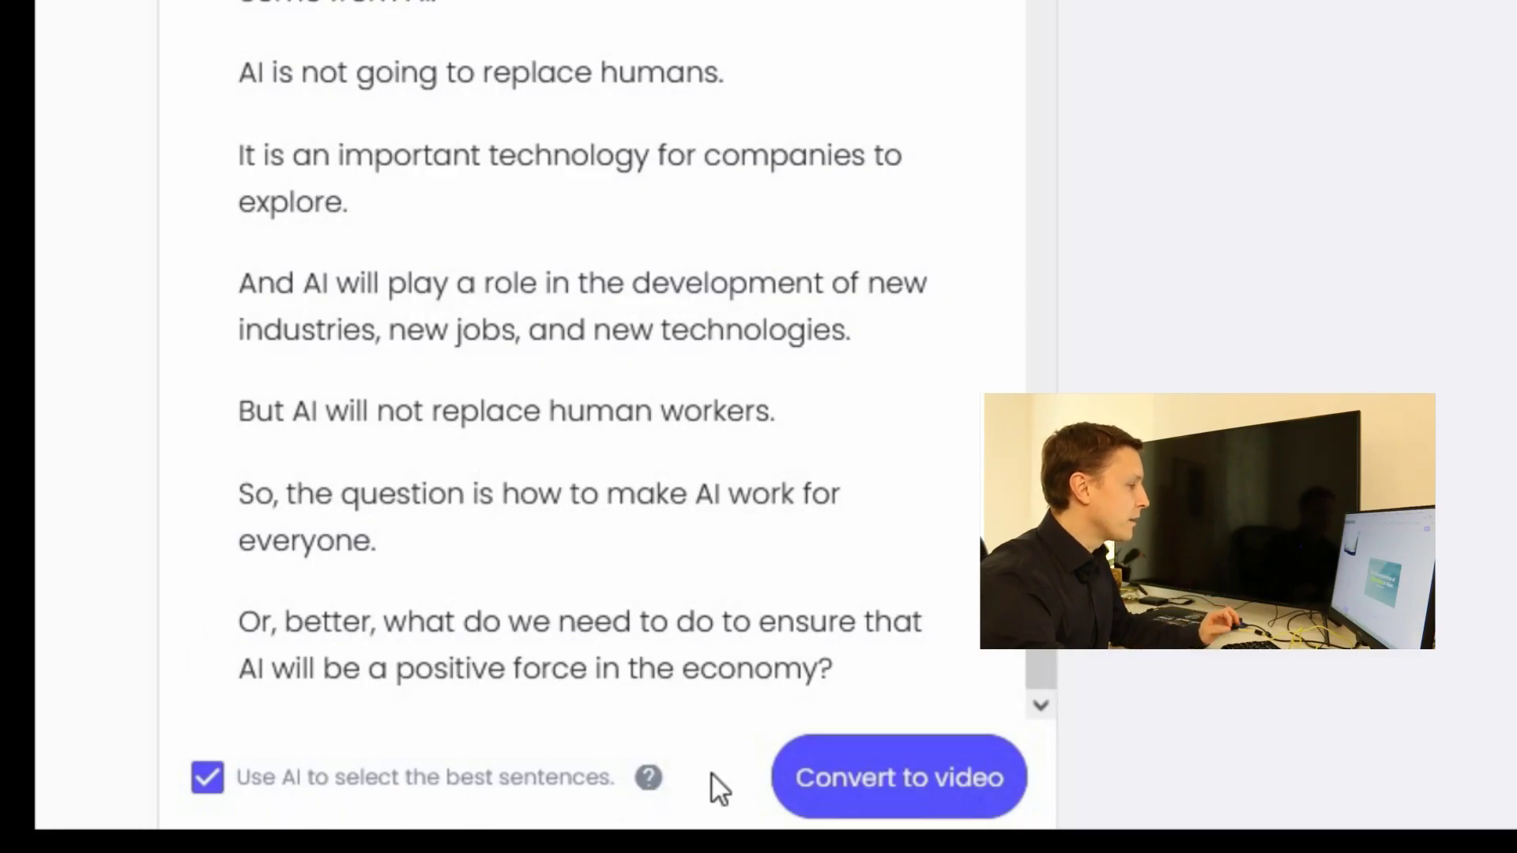
- Convert the article to video and review the scenes, starting with the 'What Everyone Must Know About AI IN COMPANIES' title
click(883, 790)
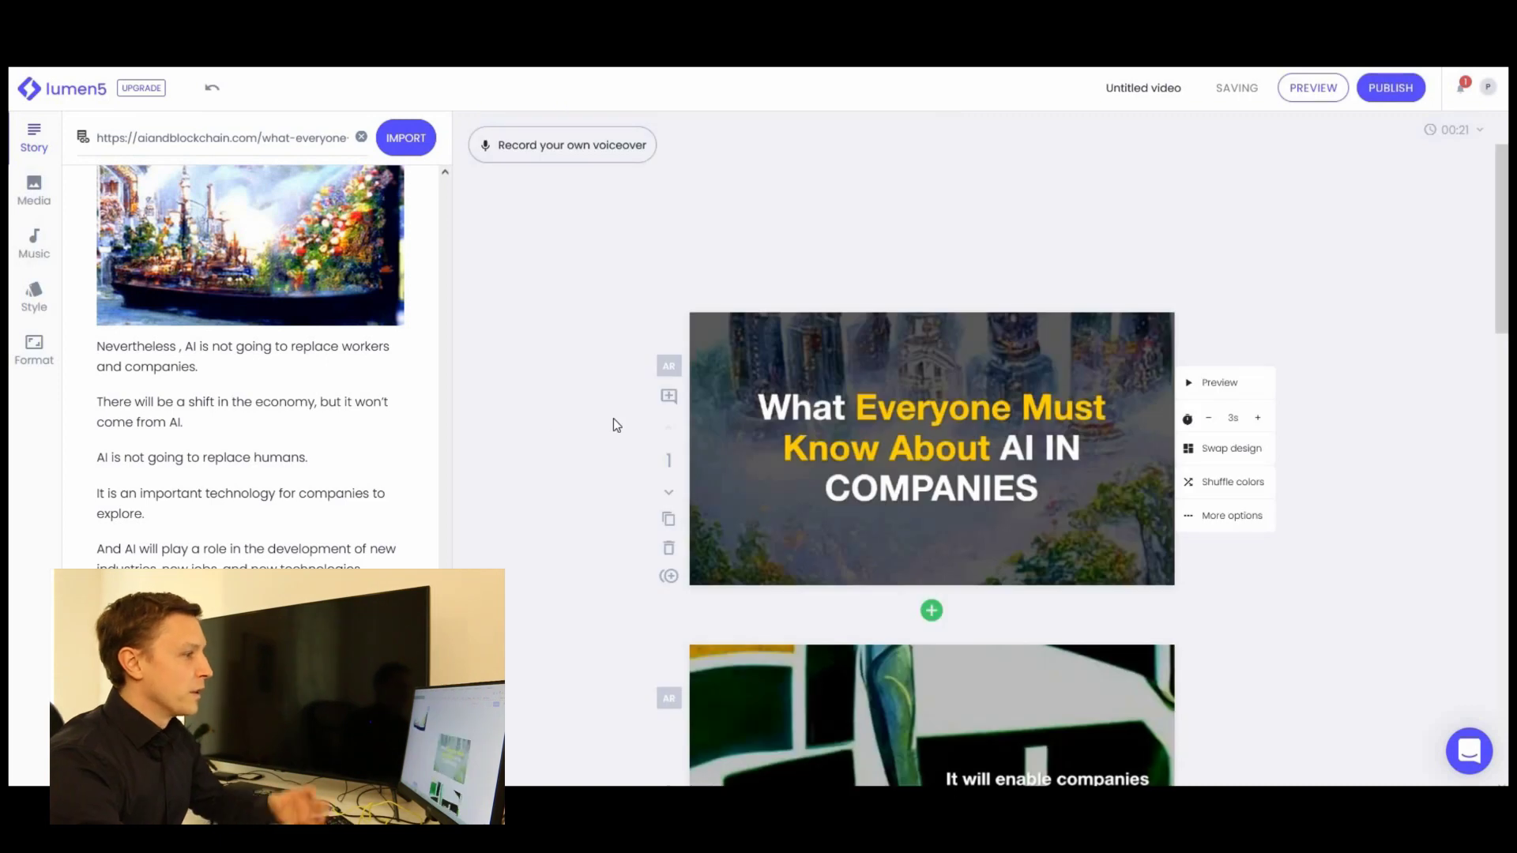
scroll(592, 374, down, 2)
scroll(602, 378, down, 2)
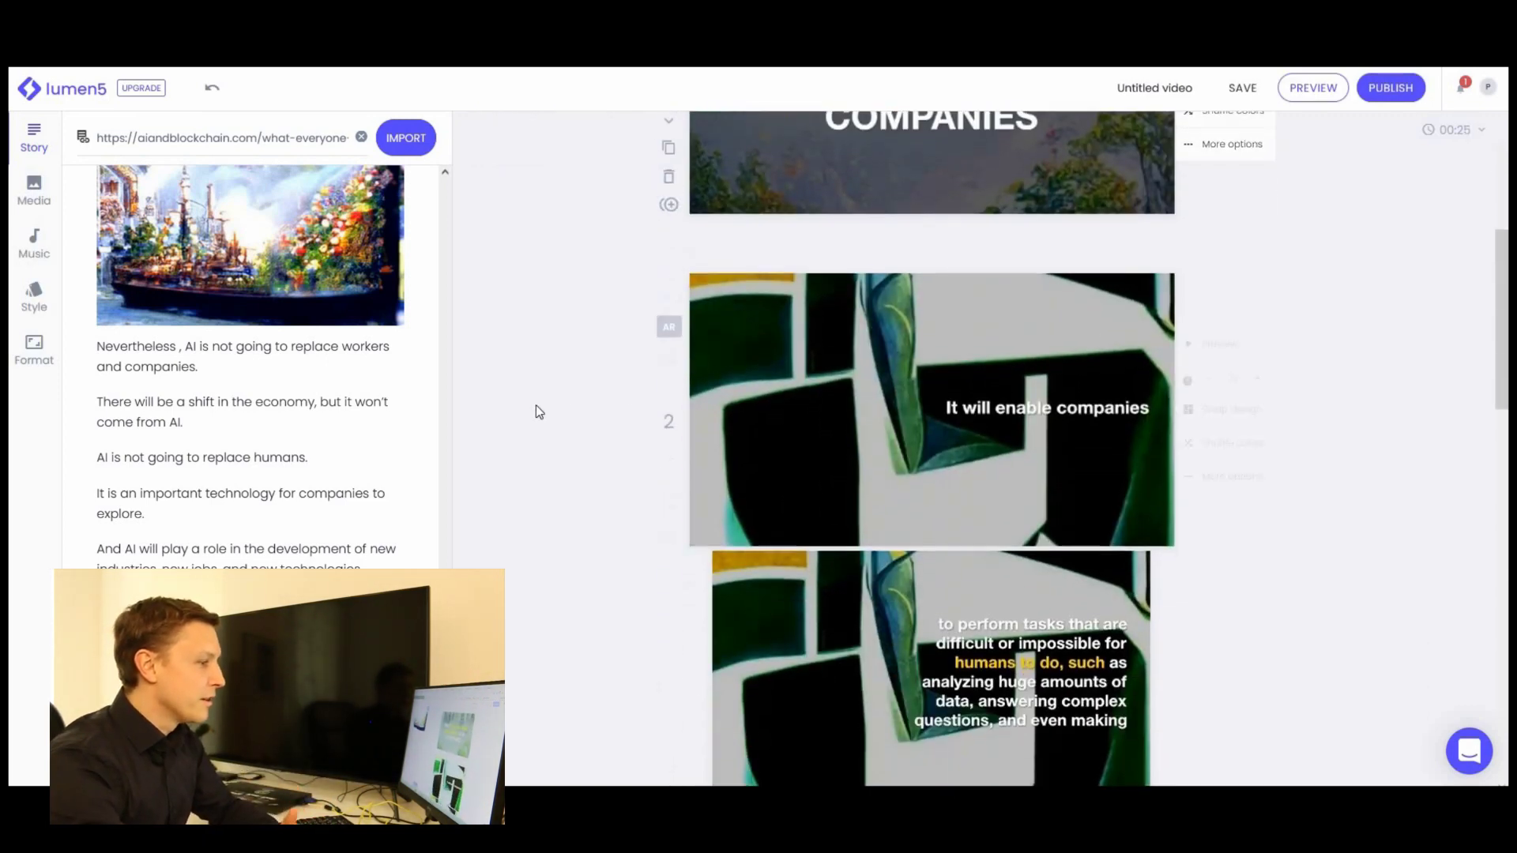
scroll(535, 407, down, 2)
scroll(561, 412, down, 2)
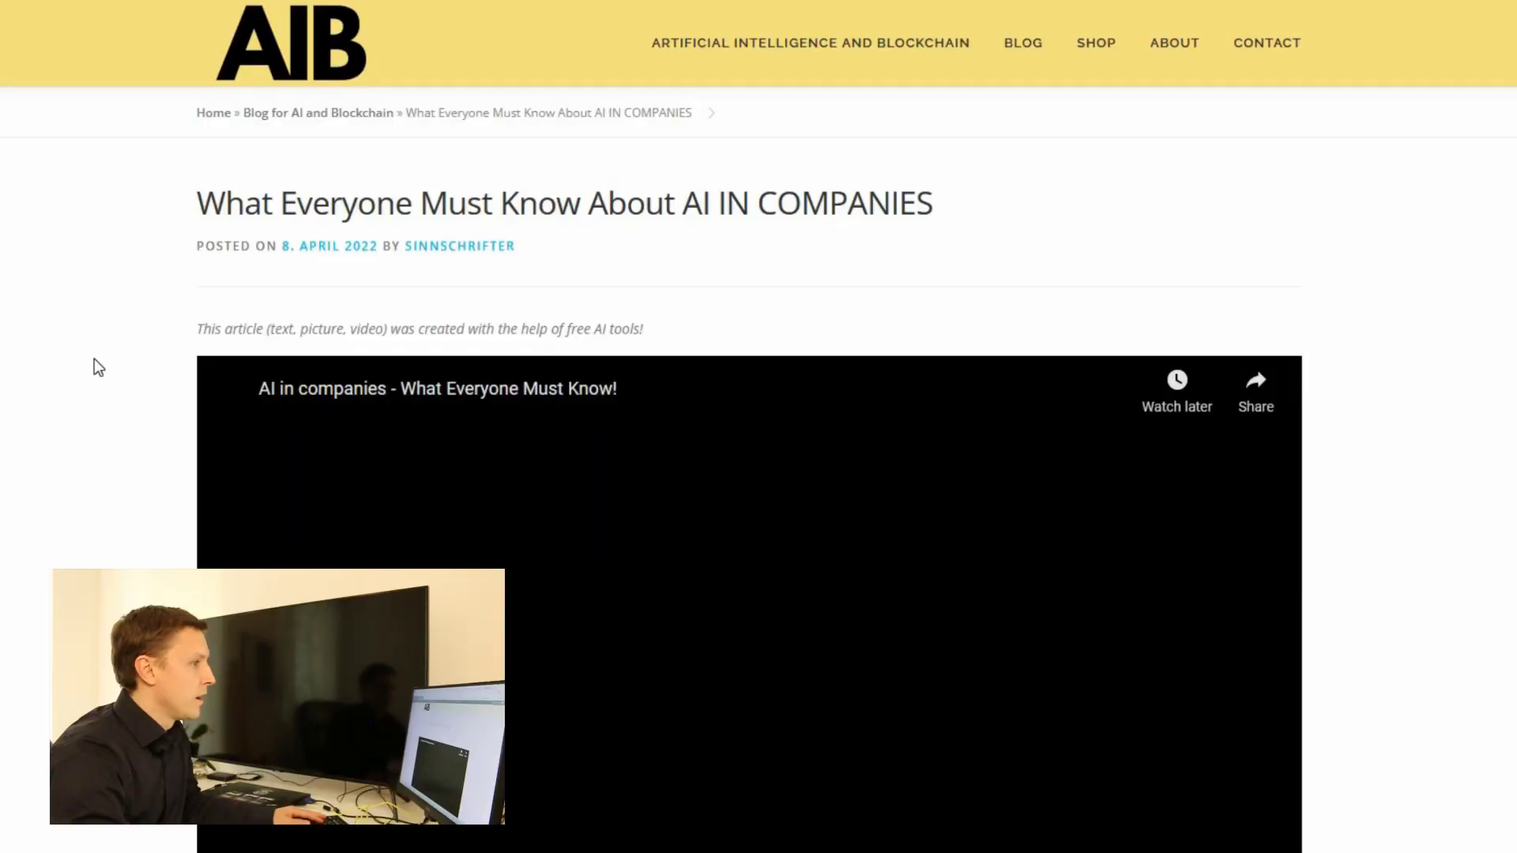
scroll(94, 364, down, 2)
scroll(94, 364, down, 5)
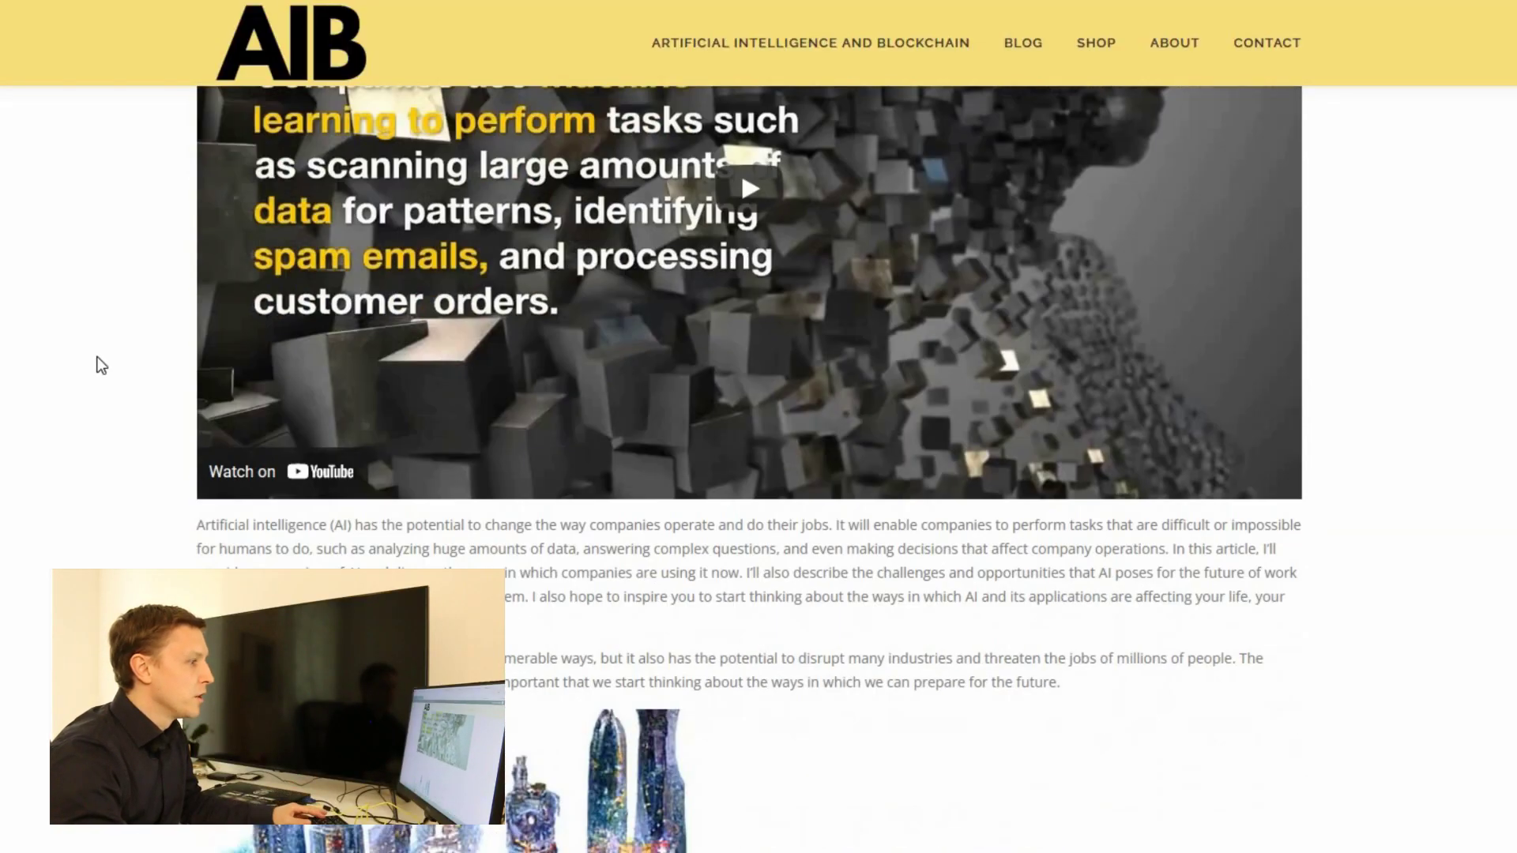
scroll(96, 364, down, 5)
scroll(97, 363, down, 3)
scroll(101, 365, down, 3)
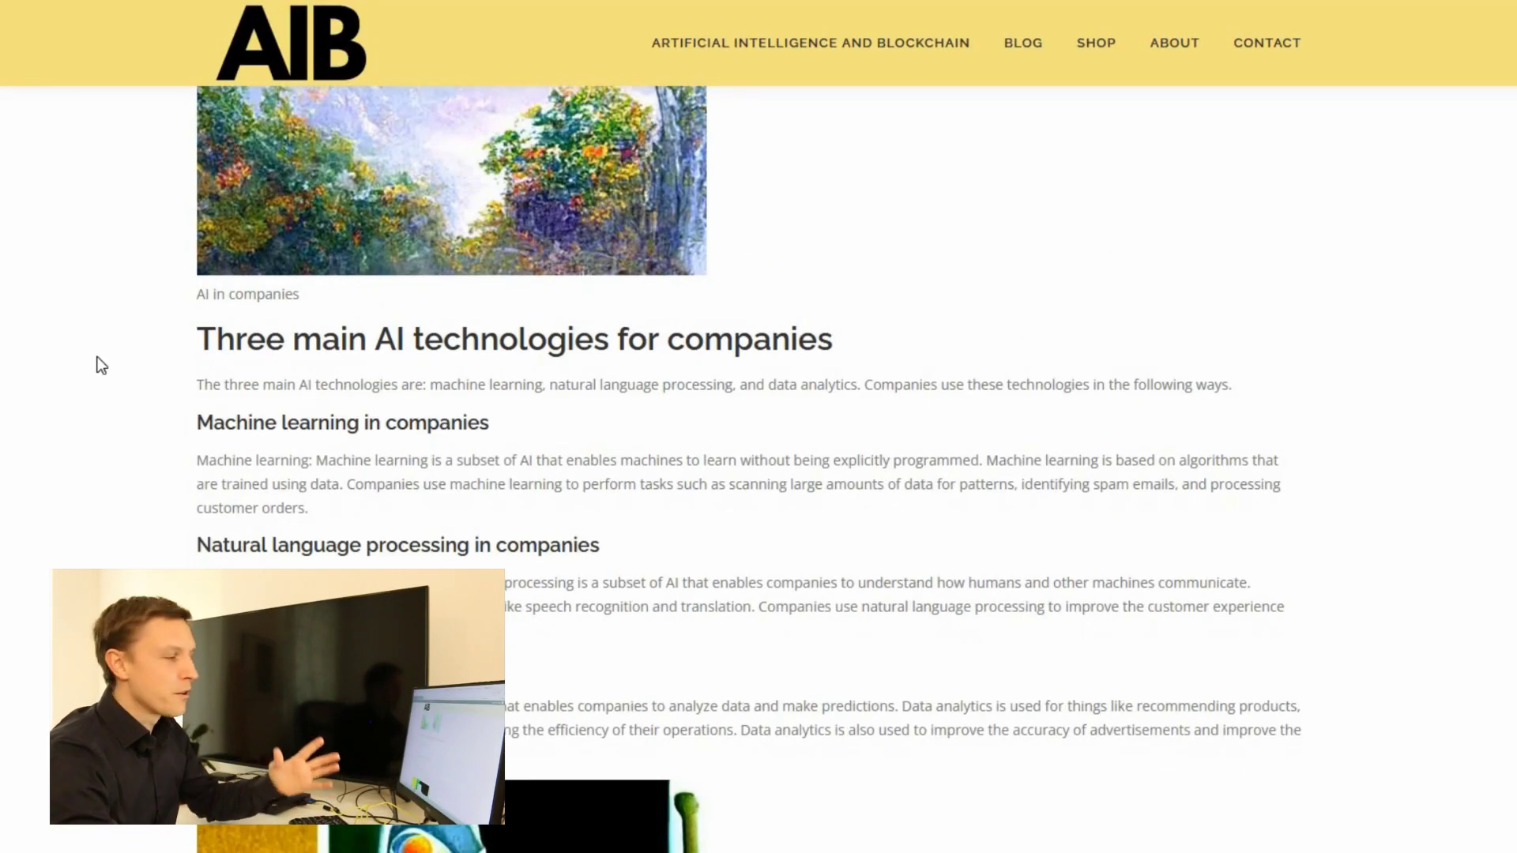
scroll(101, 363, down, 6)
scroll(99, 361, down, 6)
scroll(98, 362, down, 10)
scroll(95, 361, down, 6)
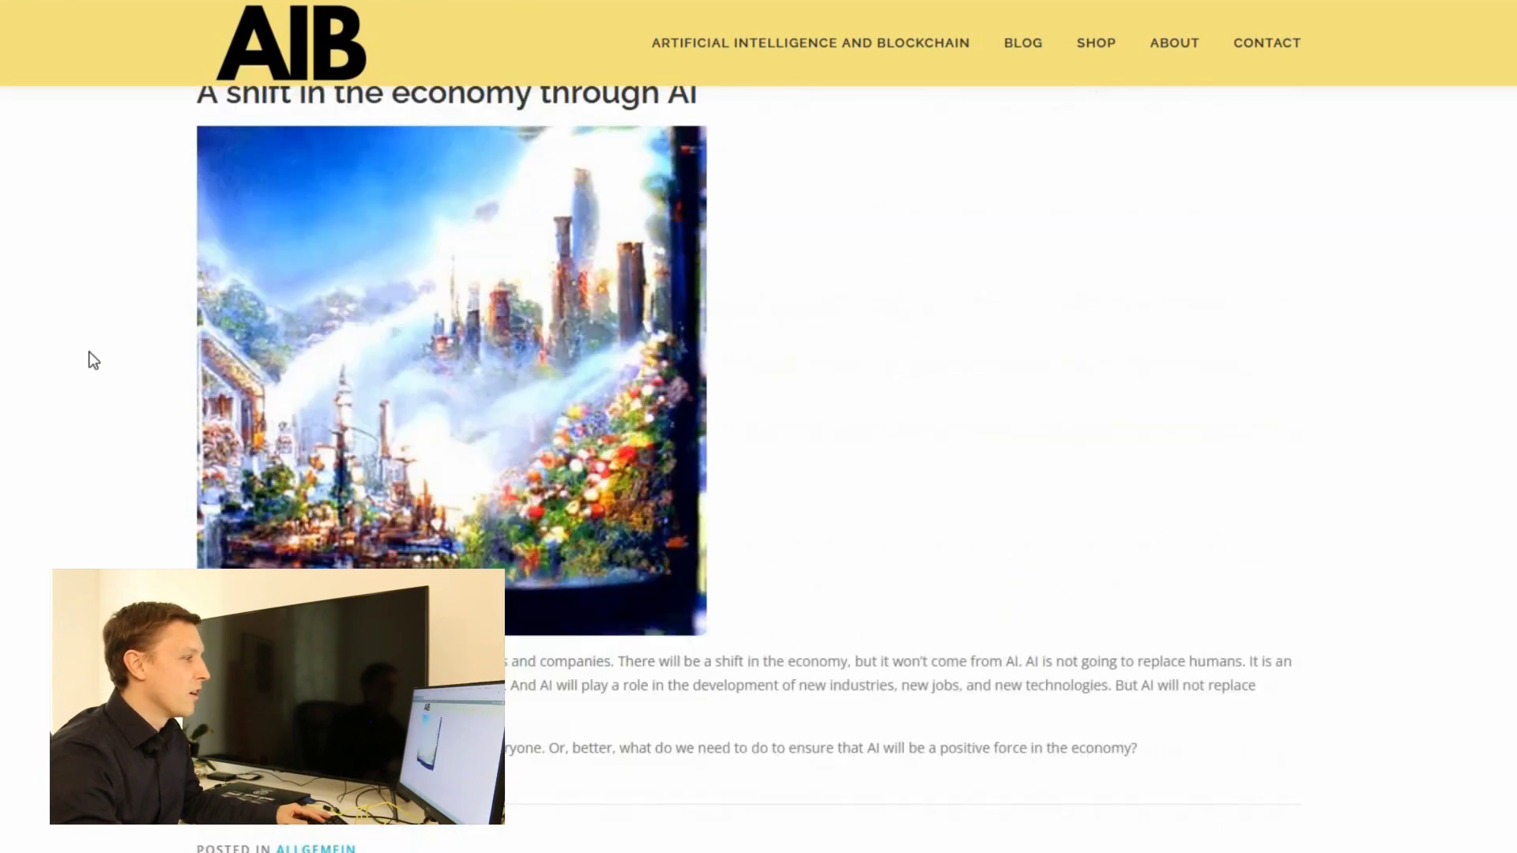
scroll(90, 358, down, 6)
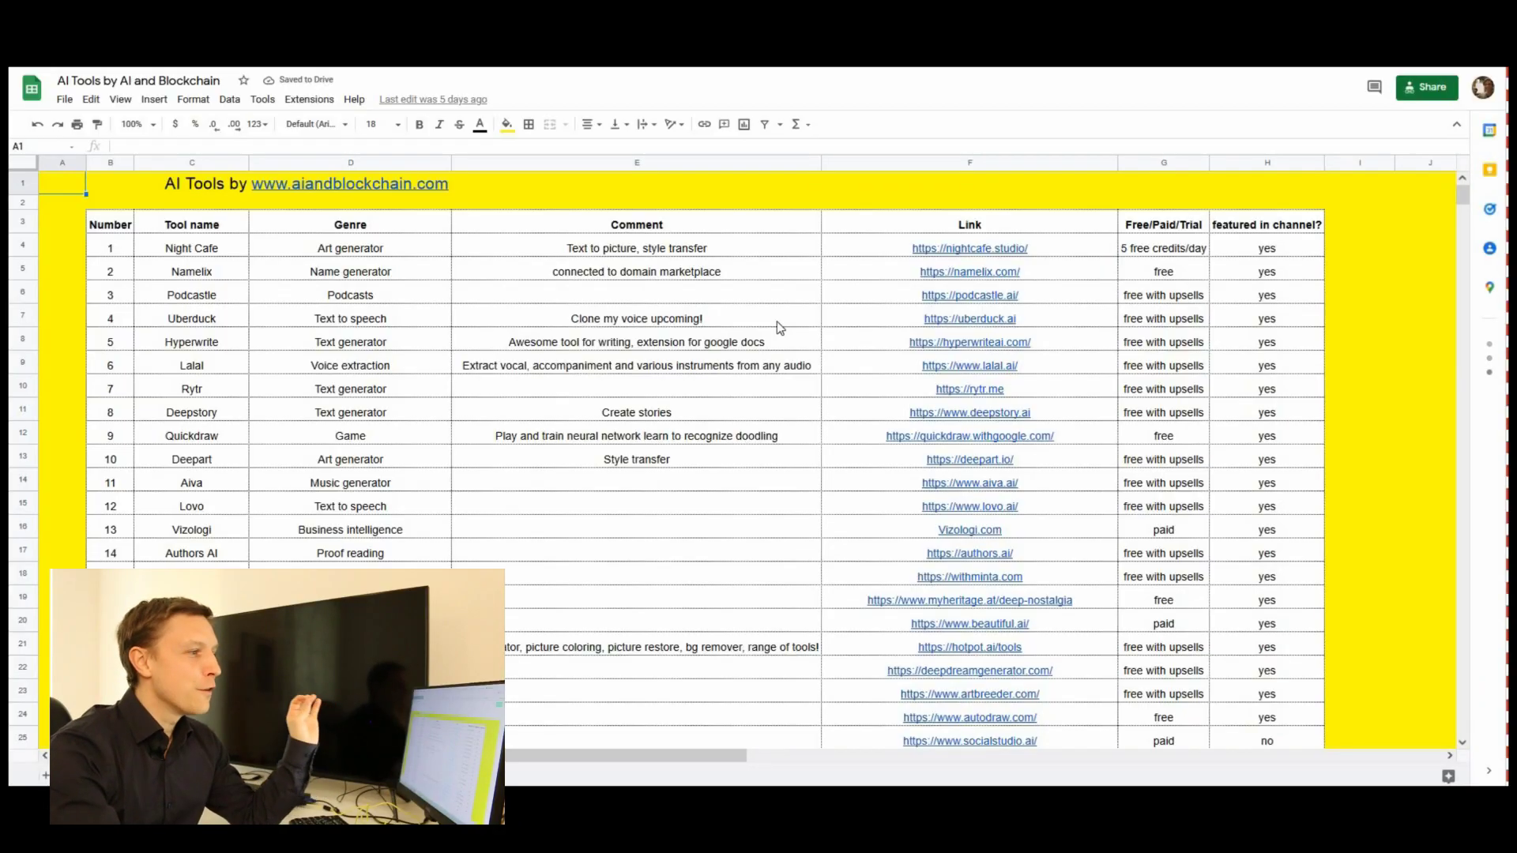
scroll(778, 326, down, 5)
scroll(750, 340, down, 2)
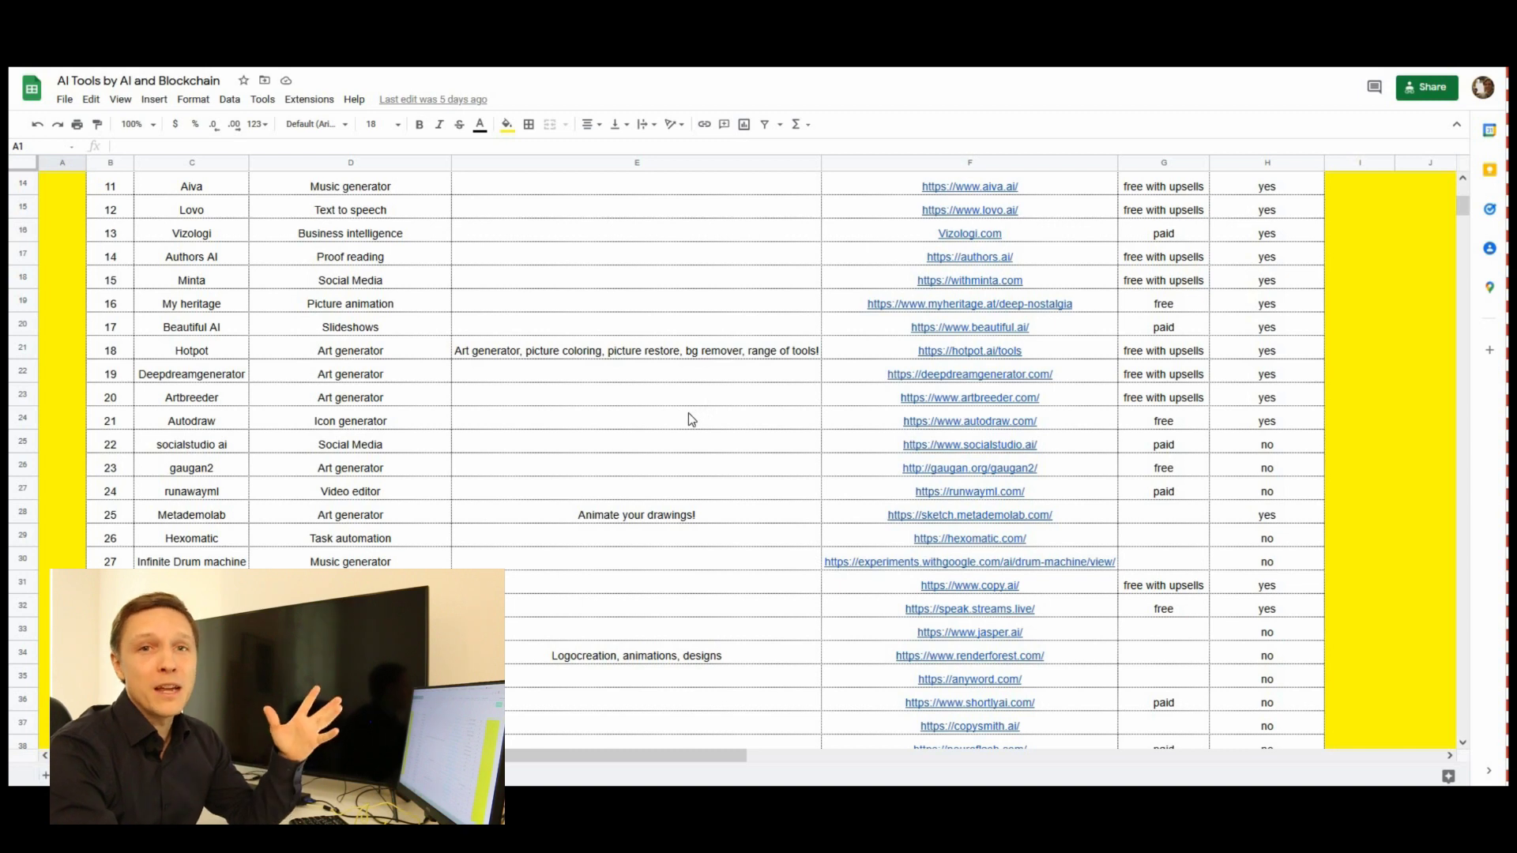
scroll(701, 431, up, 5)
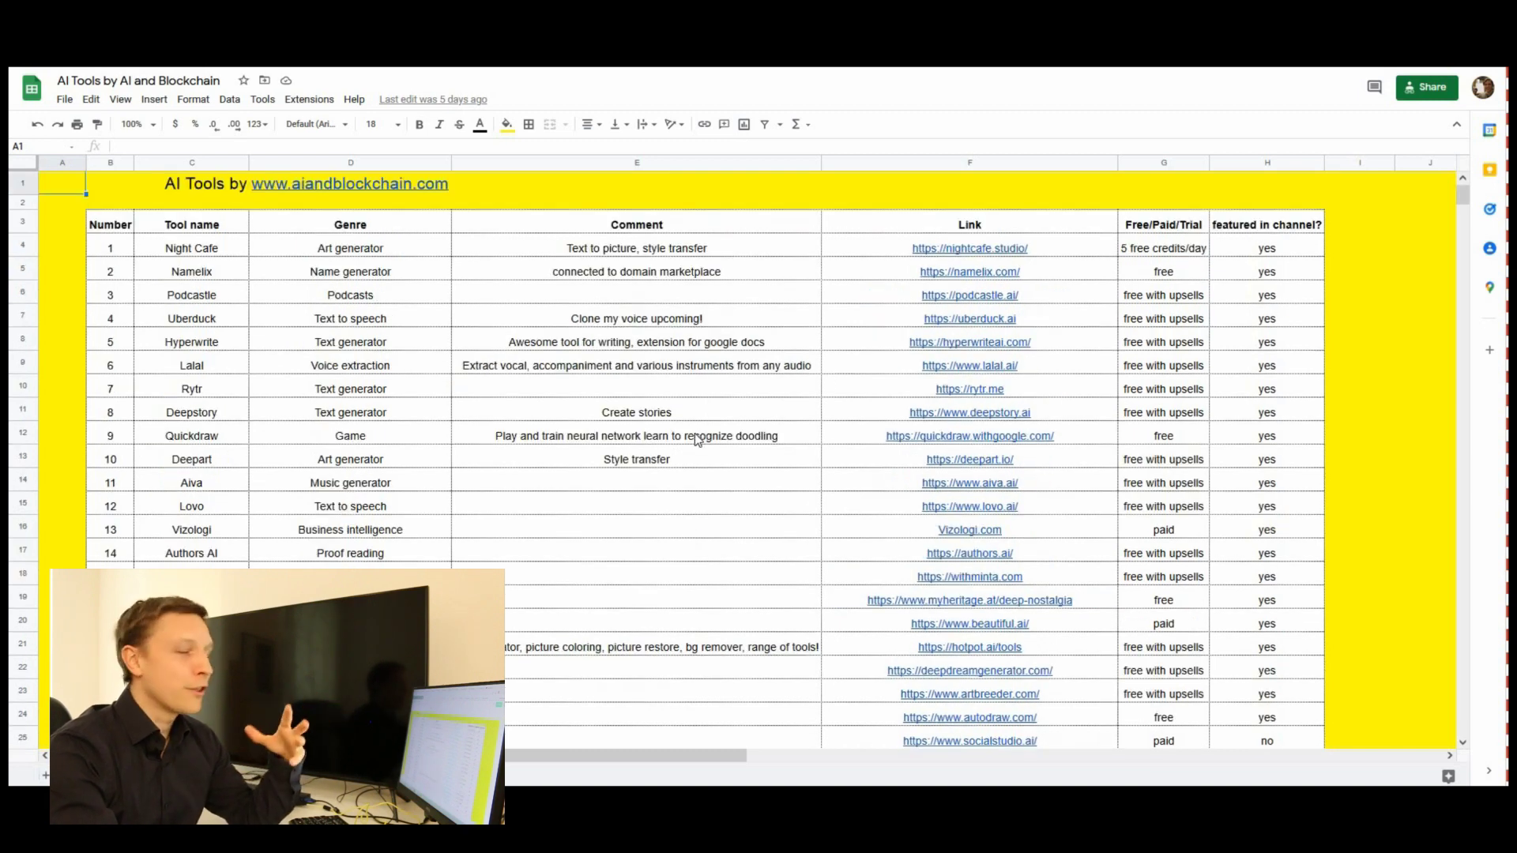